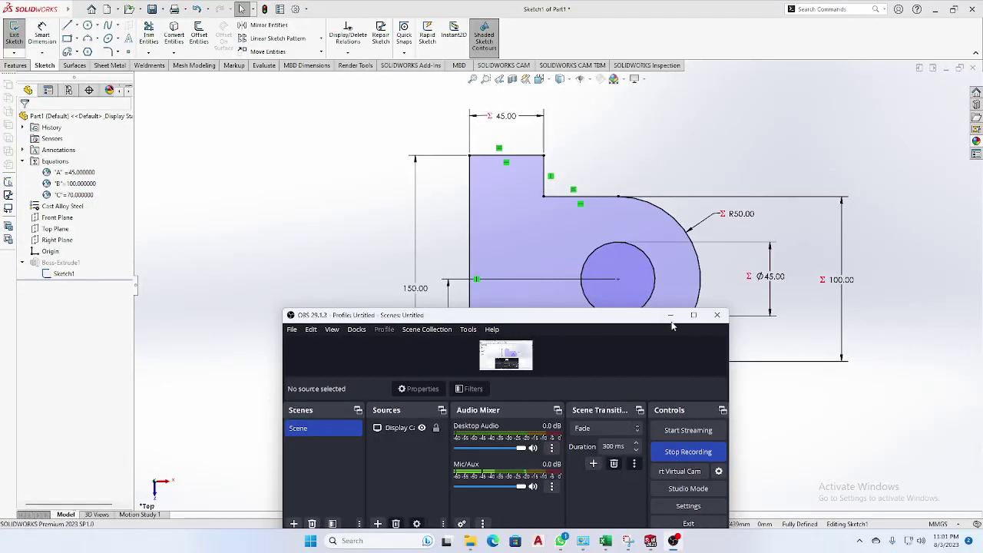
Open Tools > Equations, move the dialog aside, and add a new global variable named D
click(673, 540)
key(f)
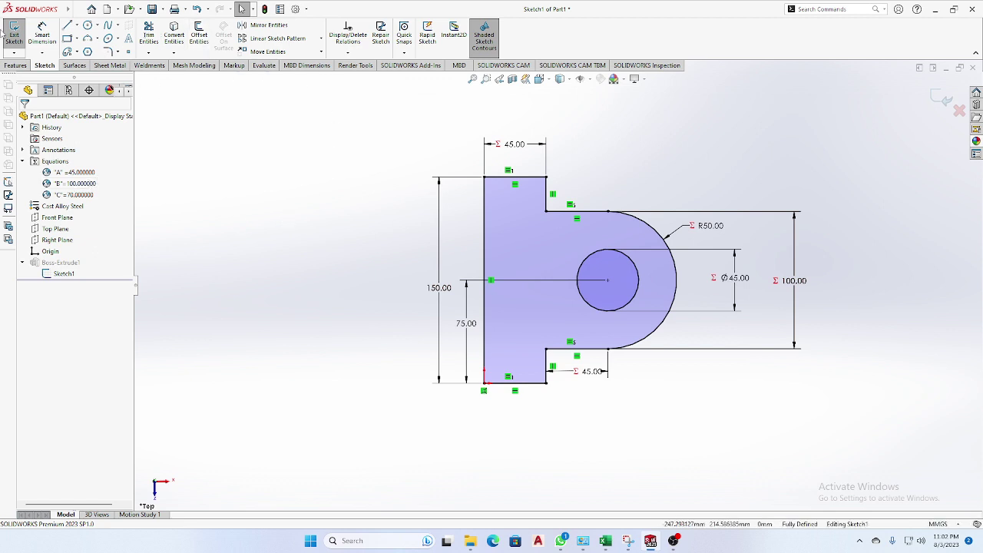
click(114, 11)
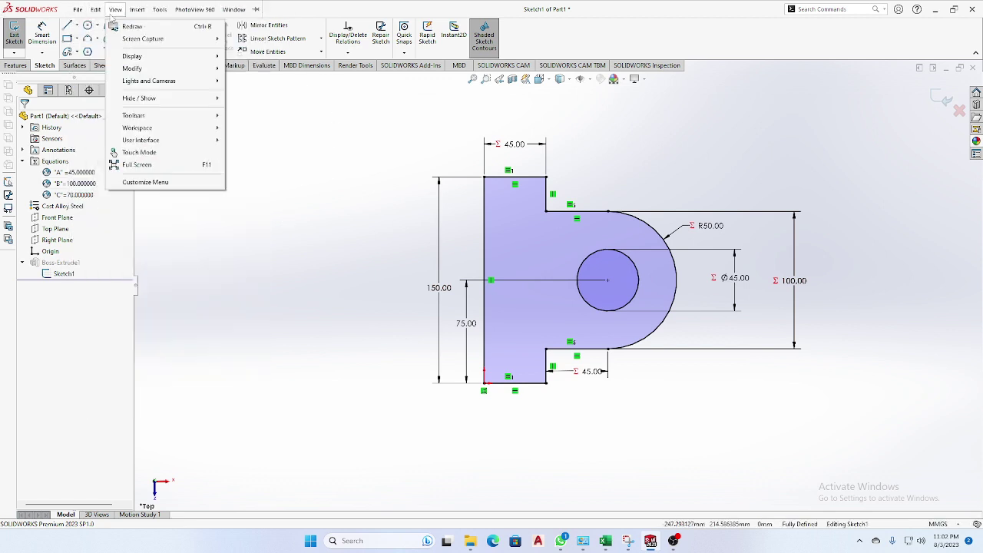
click(114, 10)
click(159, 10)
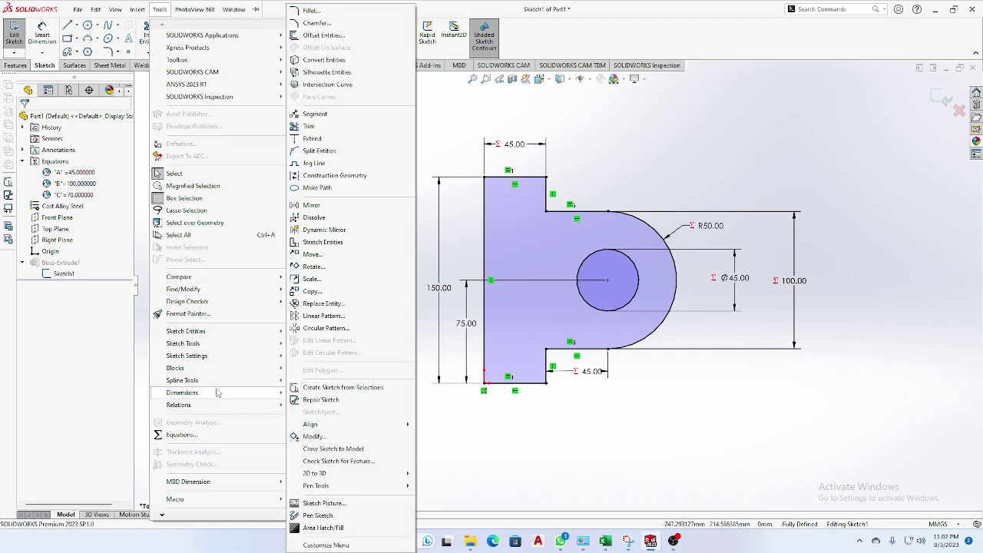
click(182, 435)
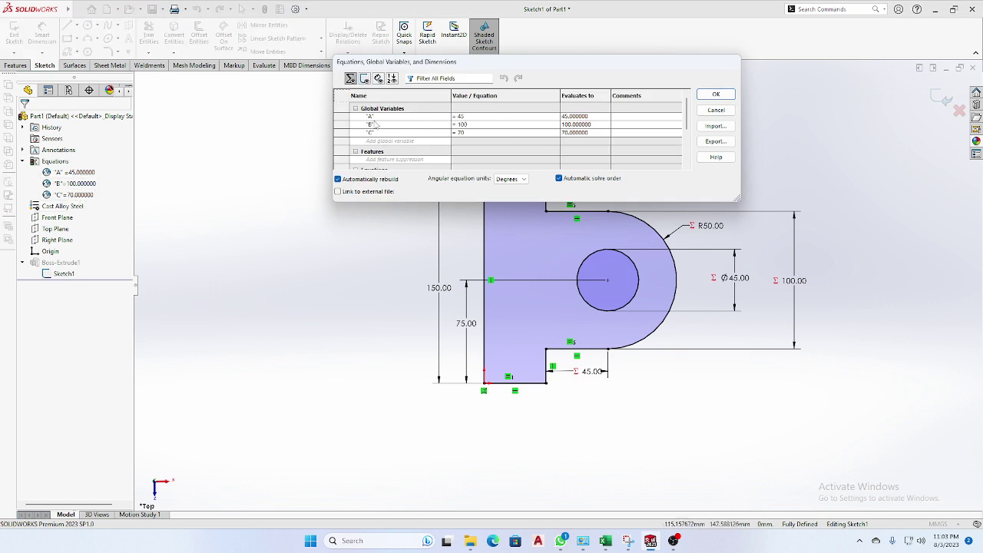
drag(523, 63, 436, 58)
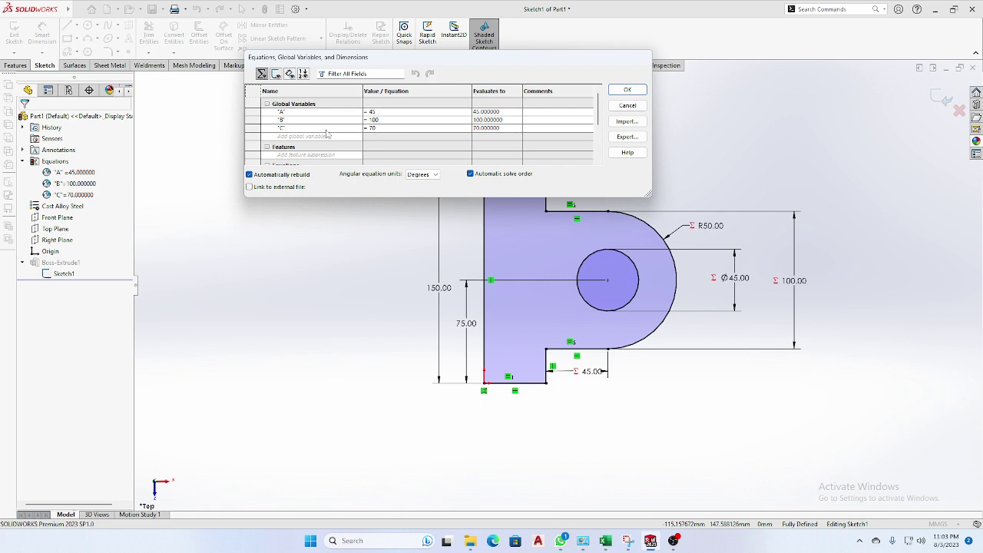
click(286, 137)
text(D)
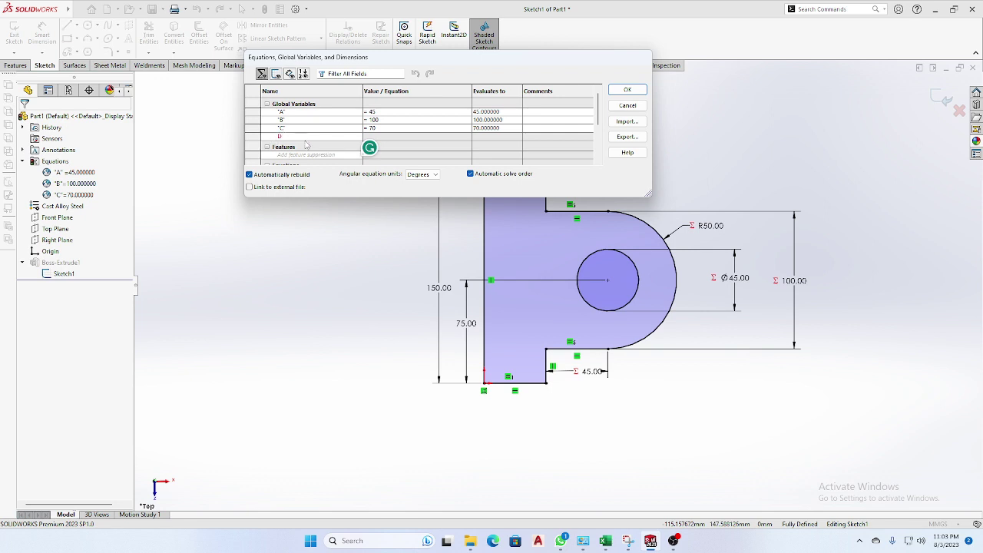
Give D a first draft equation from B and A and commit it
click(395, 135)
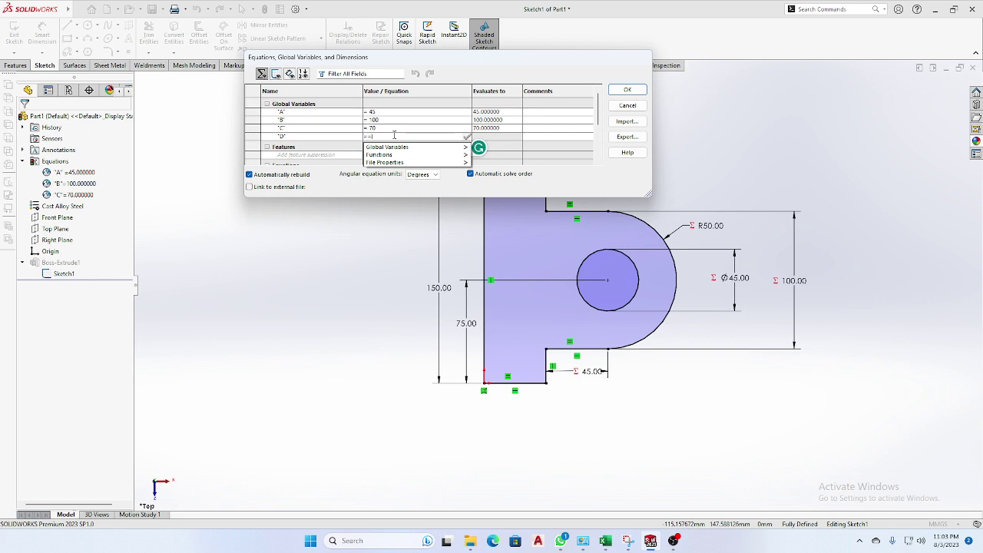
key(BackSpace)
text(B)
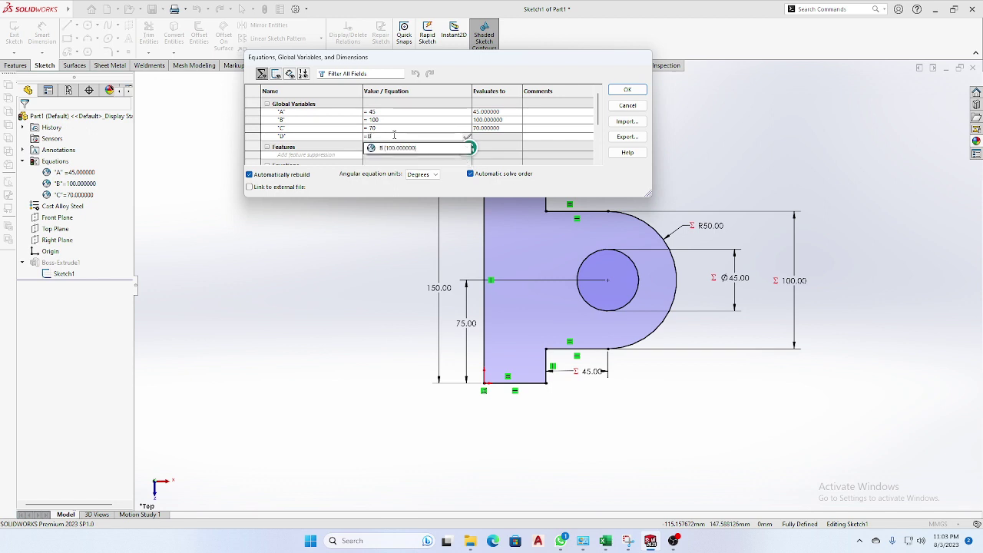
text(/)
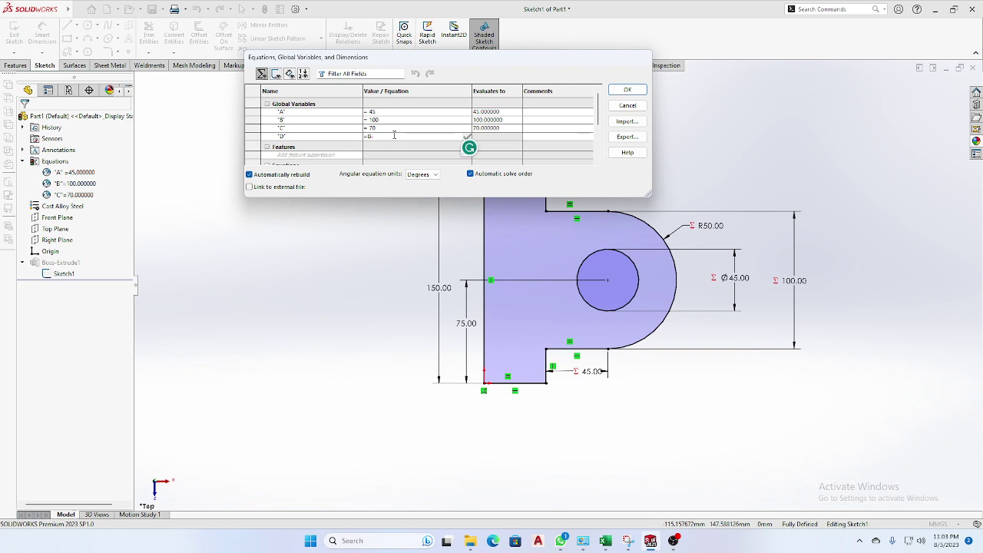
text(A)
click(392, 135)
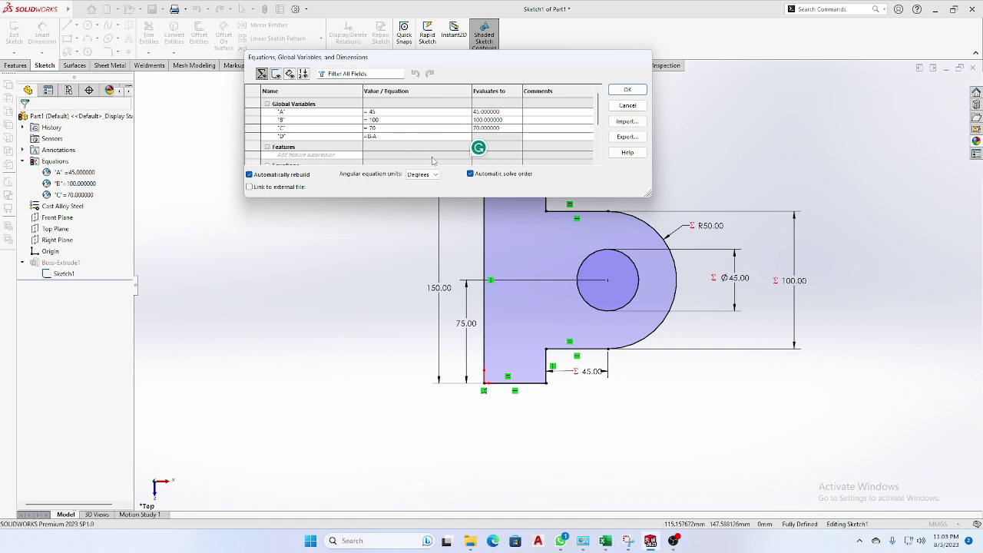
click(386, 249)
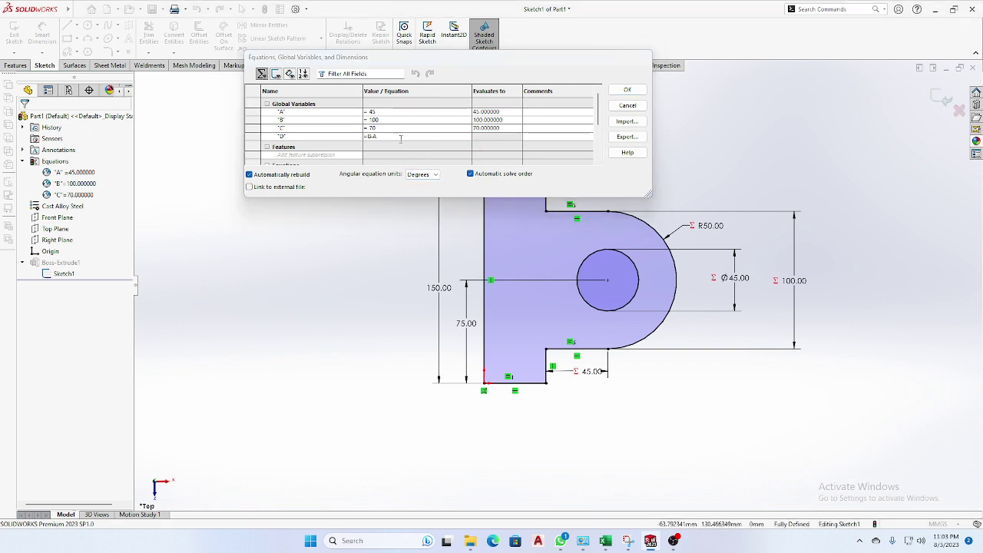
Rewrite D's equation as ="B"-"A" from the Global Variables list, evaluating to 55
click(371, 136)
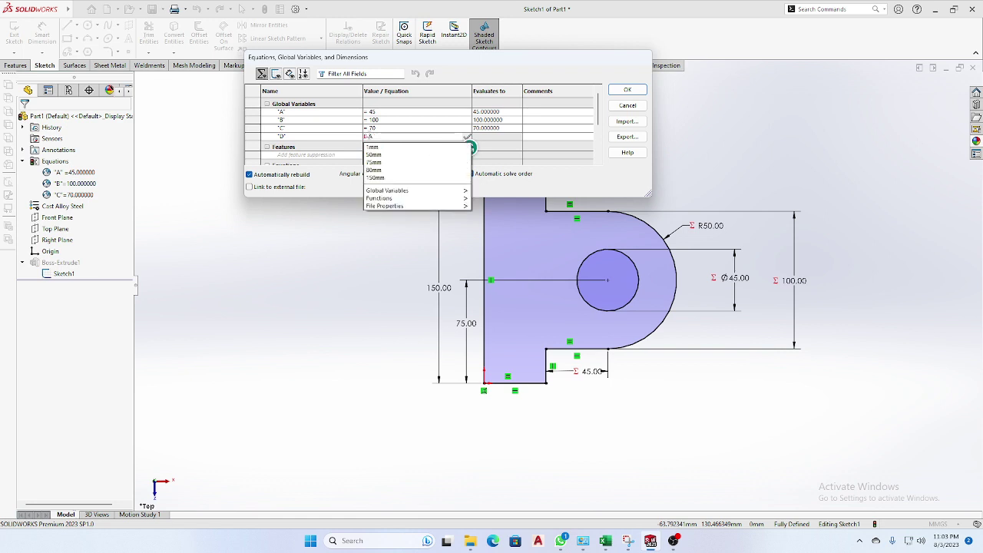
click(328, 226)
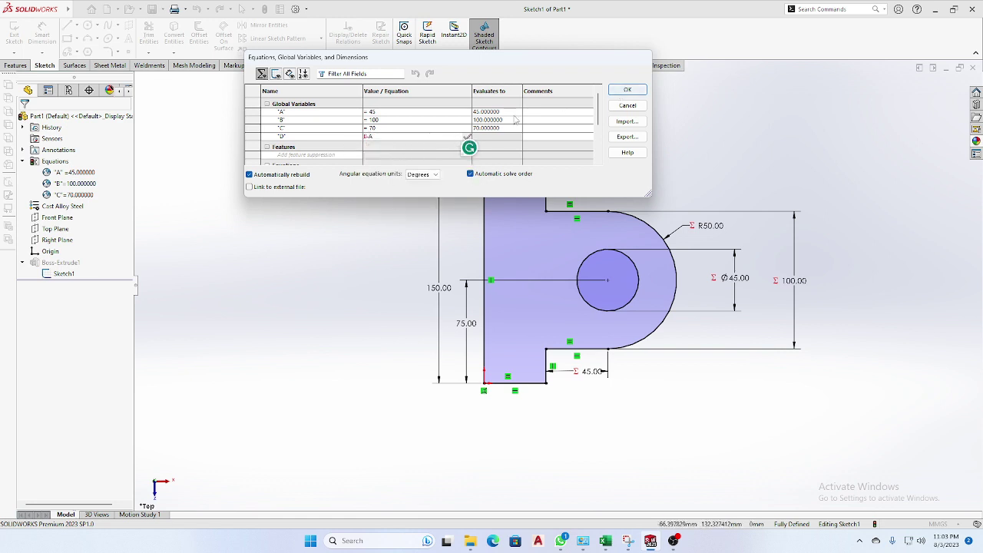
drag(377, 136, 363, 136)
text(=)
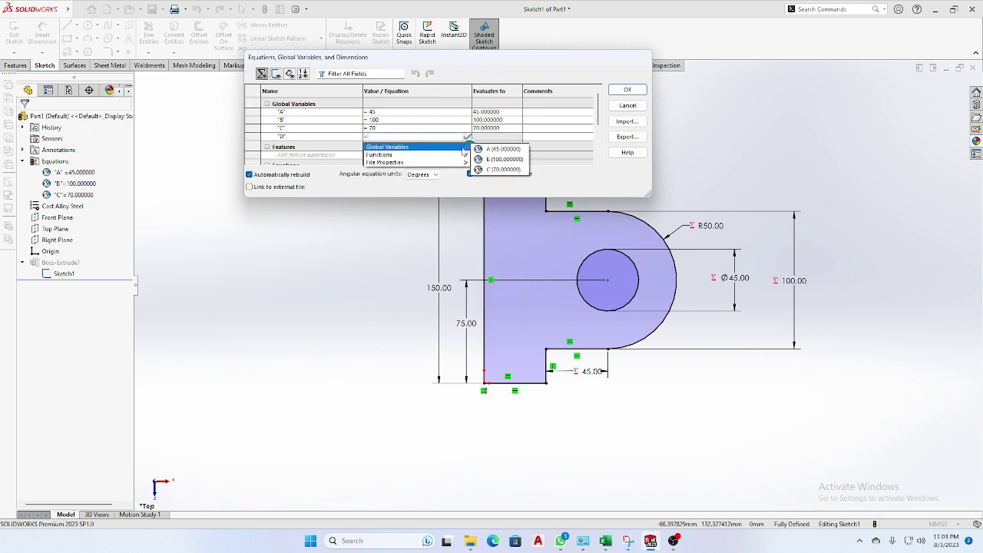
click(493, 154)
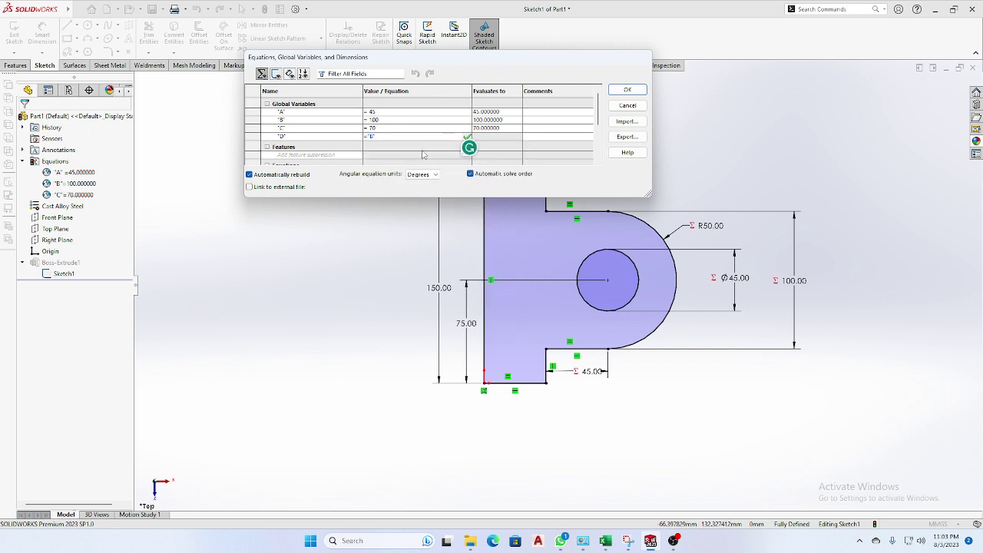
text(-)
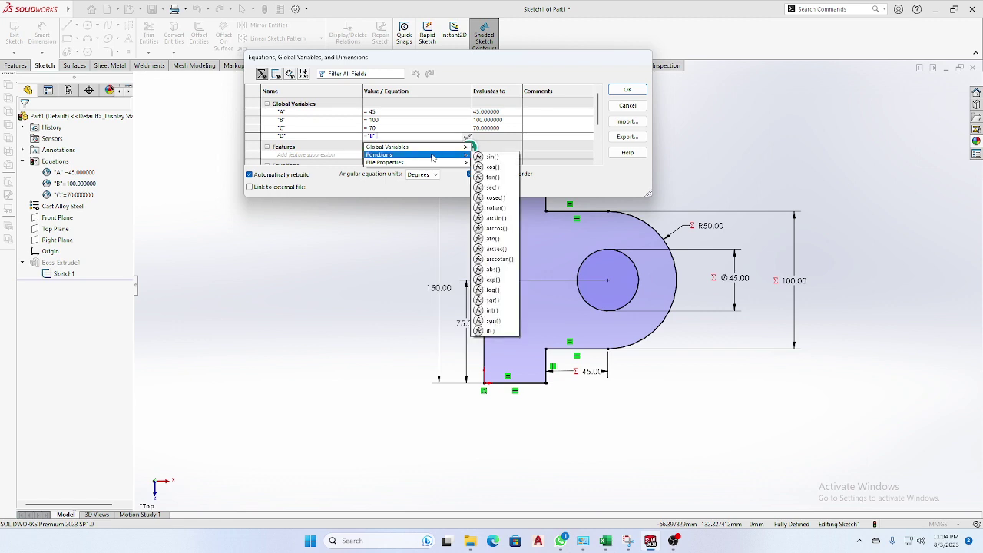
click(498, 149)
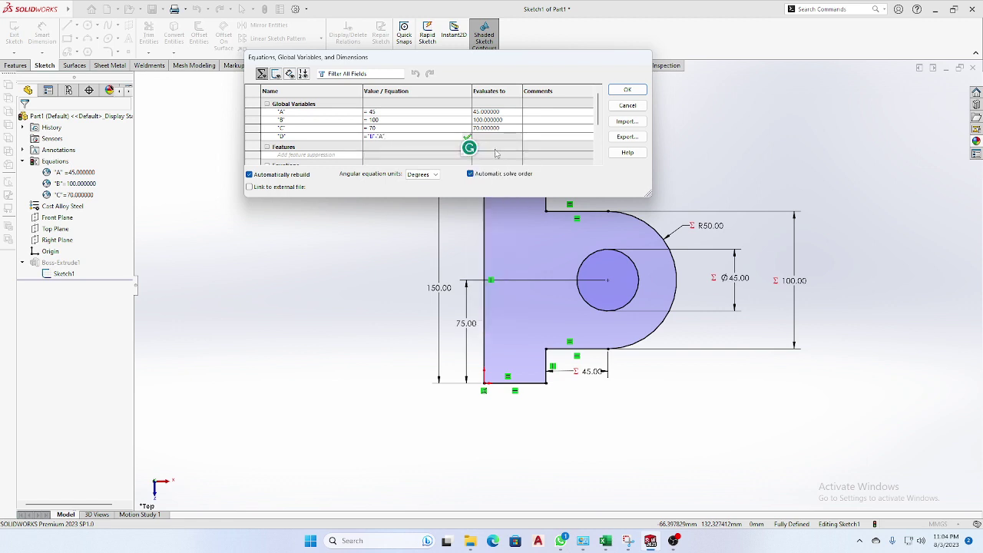
click(467, 138)
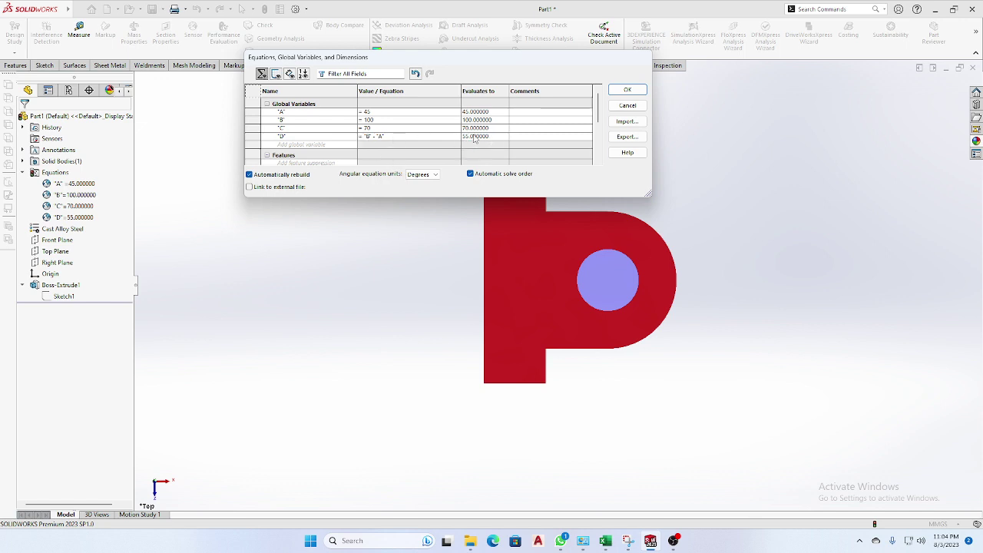
Apply the equations and orbit the part with Sketch1's dimensions displayed
click(628, 93)
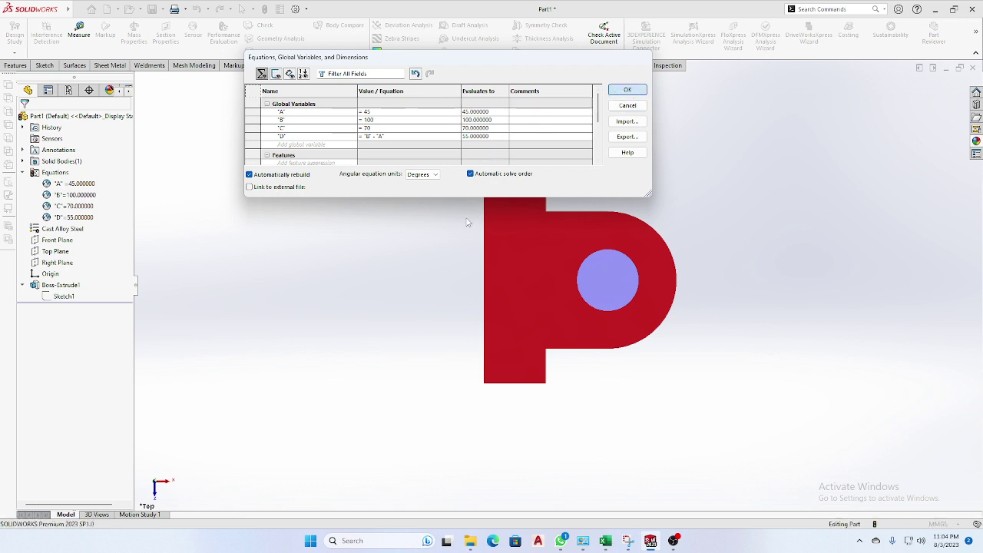
mouse_move(403, 231)
middle_down()
mouse_move(430, 171)
mouse_move(400, 193)
mouse_move(434, 204)
middle_up()
middle_drag(643, 434, 650, 391)
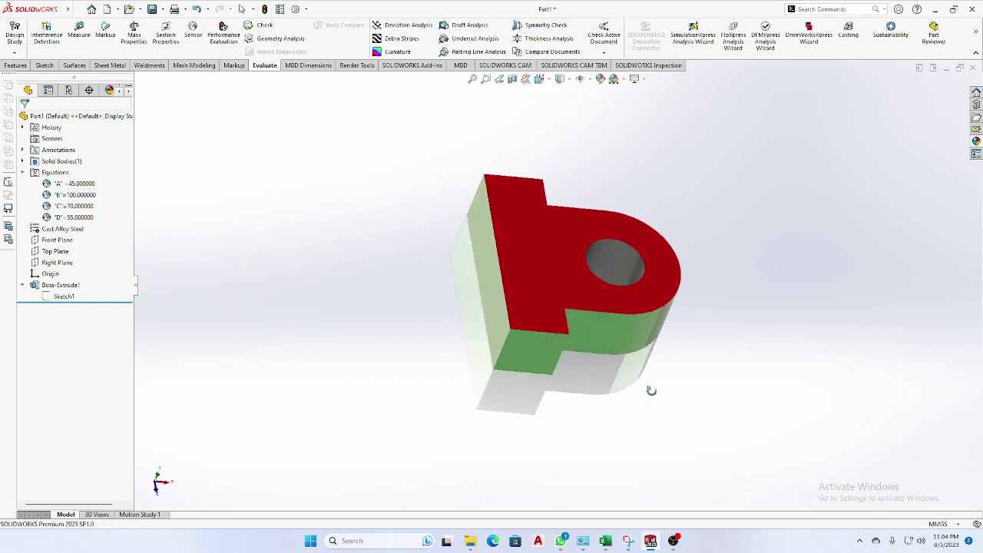
click(64, 296)
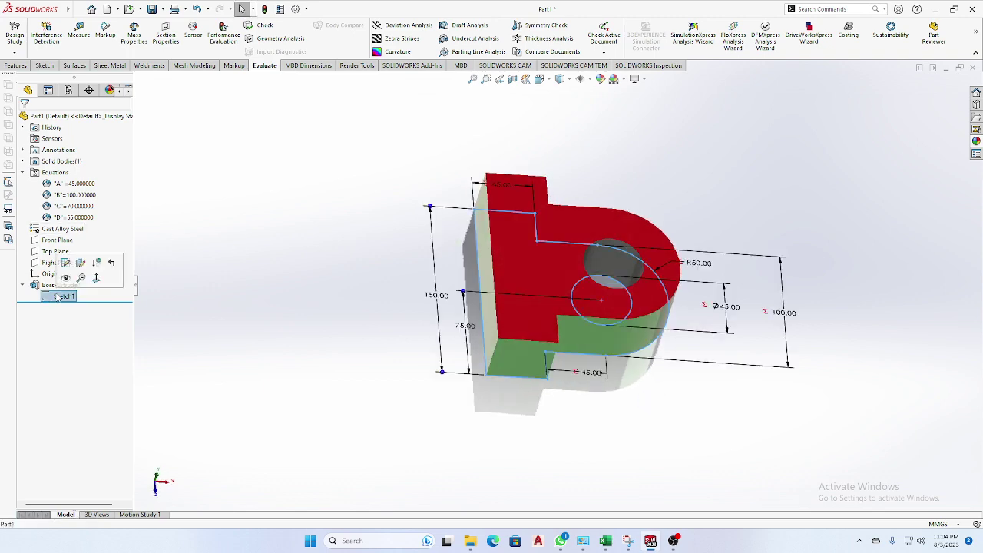
mouse_move(369, 369)
middle_down()
mouse_move(385, 332)
mouse_move(377, 366)
mouse_move(406, 350)
middle_up()
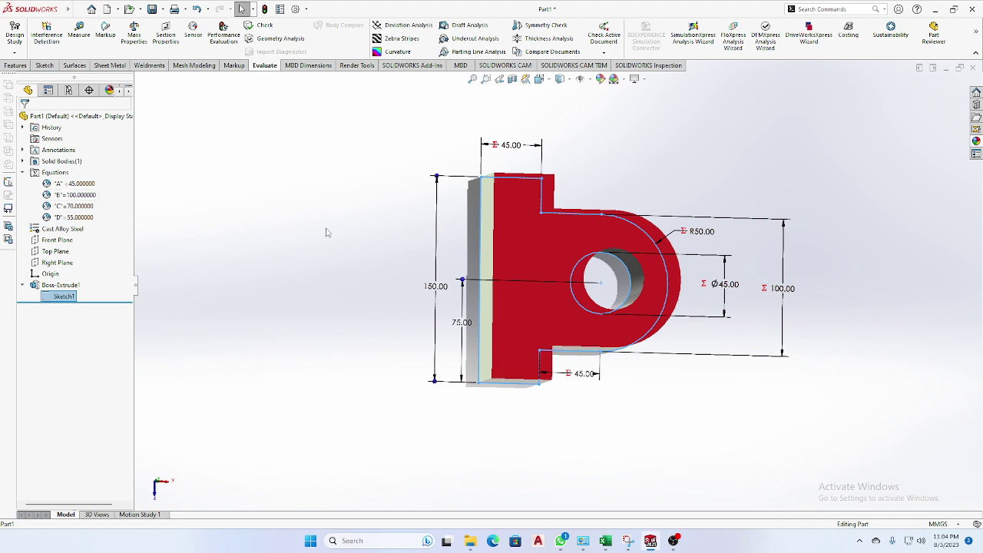
middle_drag(325, 227, 230, 220)
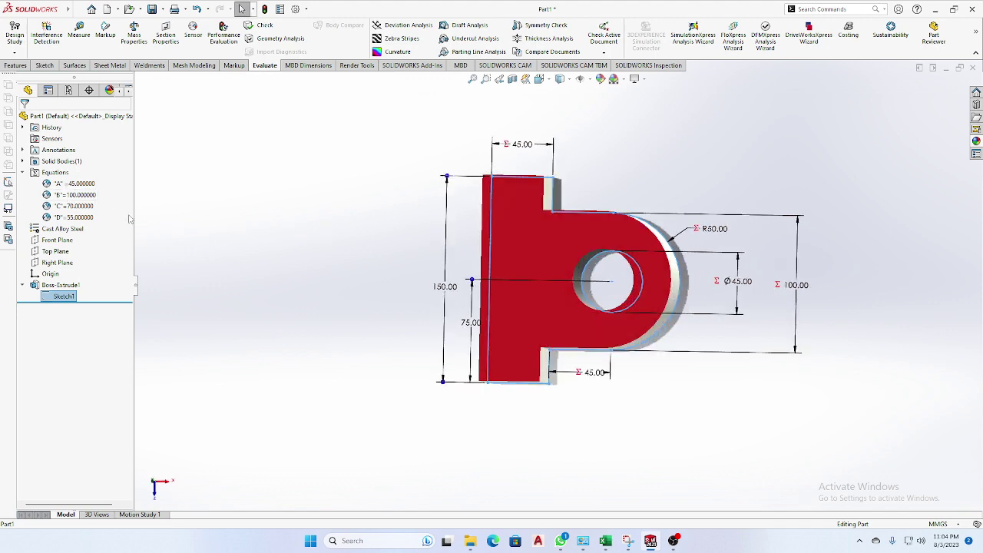
mouse_move(225, 264)
middle_down()
mouse_move(251, 241)
mouse_move(248, 251)
middle_up()
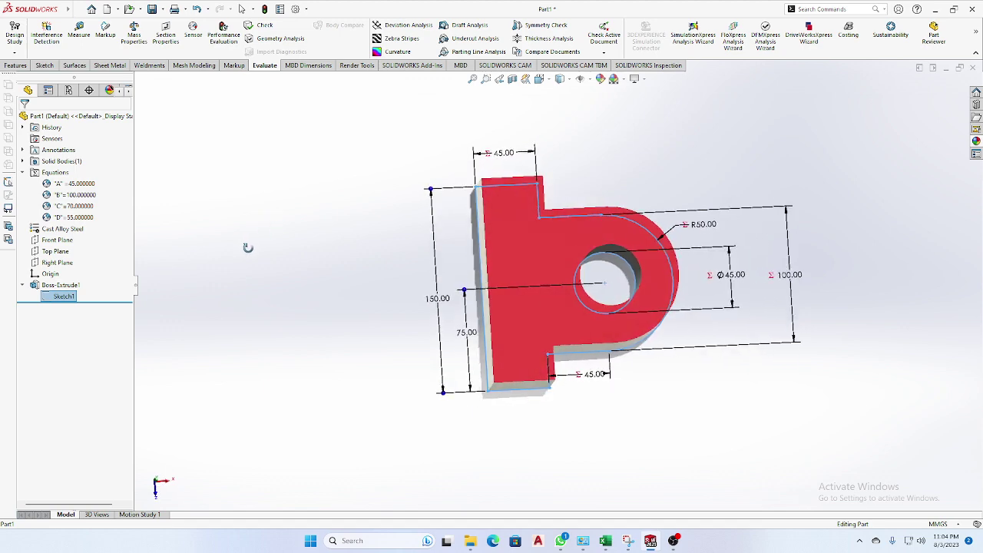
middle_drag(182, 253, 256, 226)
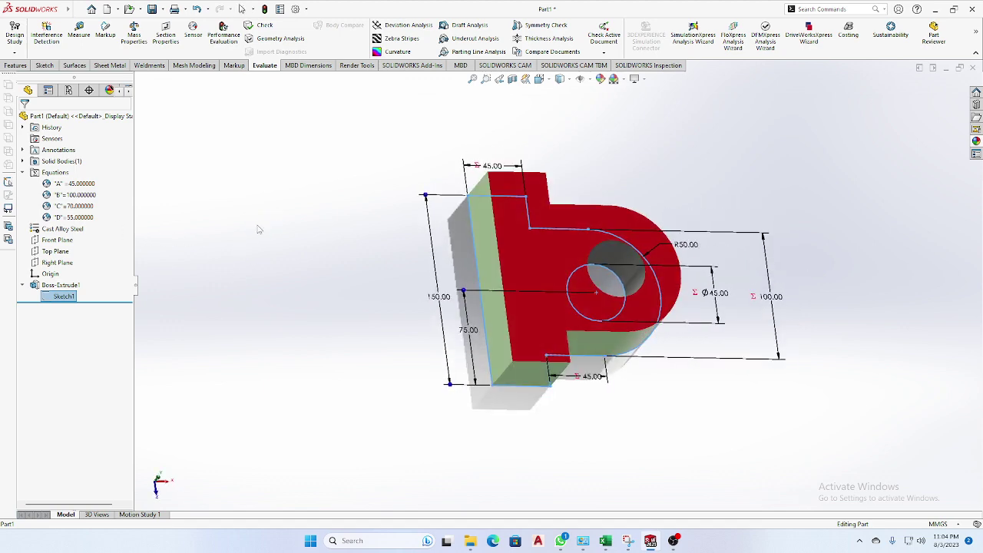
Check Boss-Extrude1's dimensions, then edit Sketch1 showing its 45, Ø45, R50 and 100 dimensions
click(239, 288)
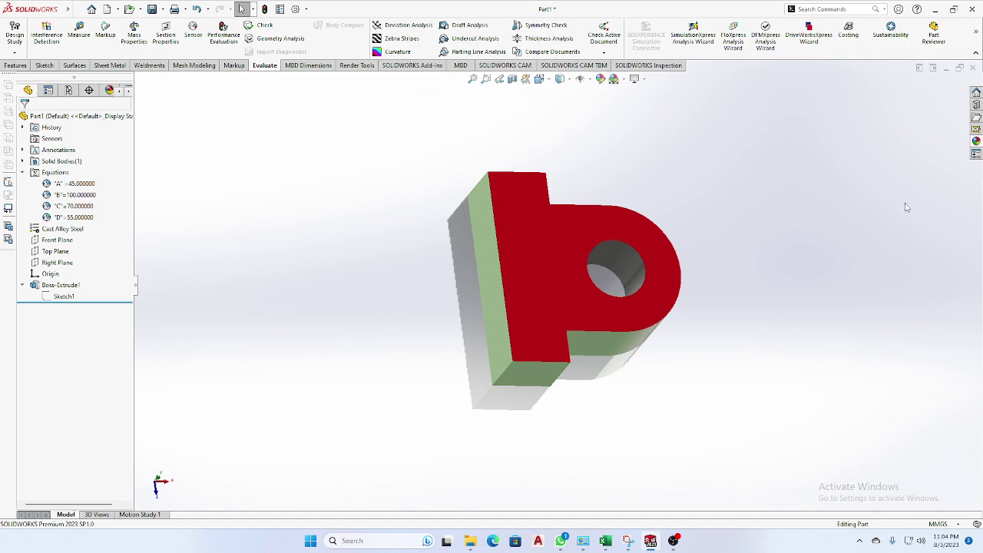
middle_drag(798, 170, 768, 165)
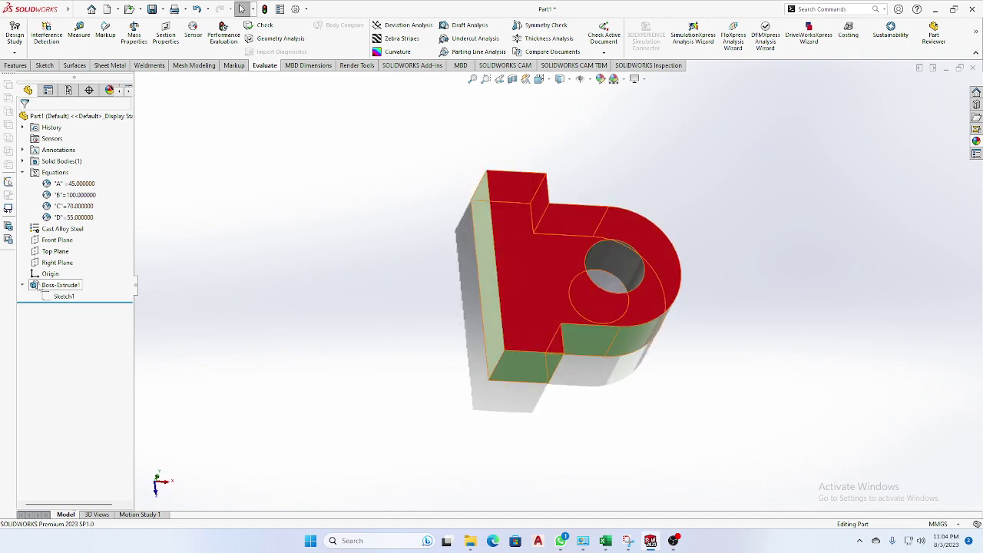
click(61, 285)
mouse_move(258, 307)
middle_down()
mouse_move(268, 205)
mouse_move(282, 315)
mouse_move(207, 302)
mouse_move(279, 206)
mouse_move(211, 219)
mouse_move(197, 265)
mouse_move(217, 314)
mouse_move(290, 310)
mouse_move(318, 325)
middle_up()
key(Escape)
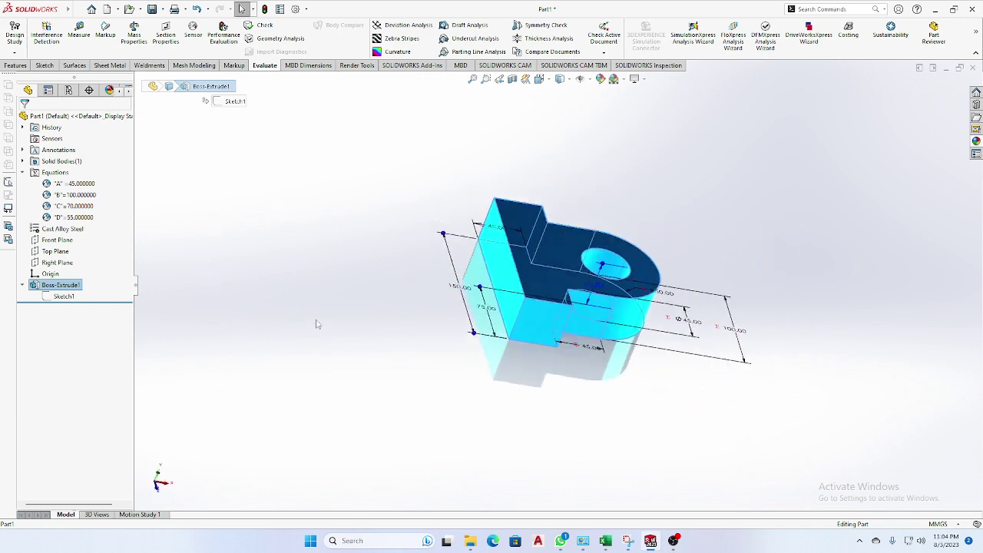
click(61, 285)
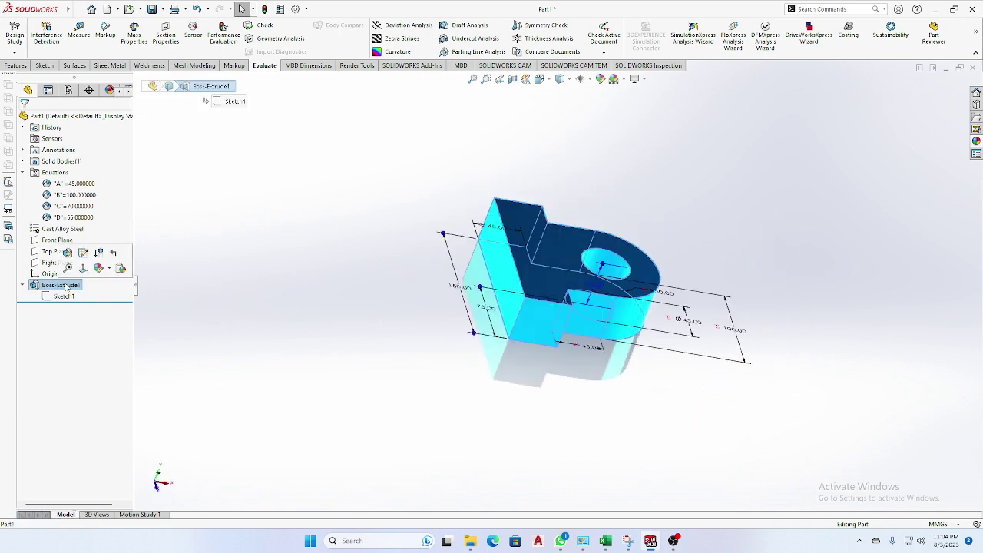
click(231, 287)
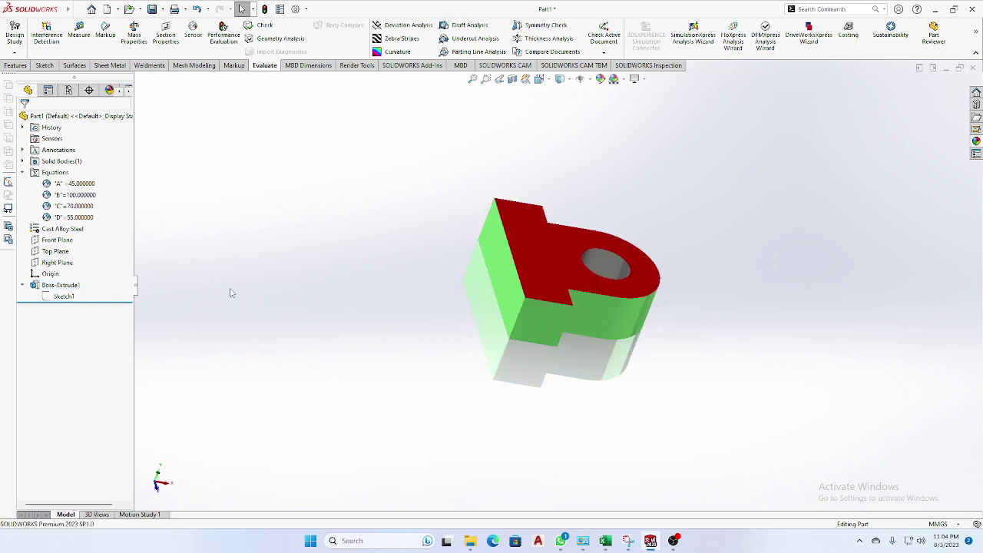
click(60, 297)
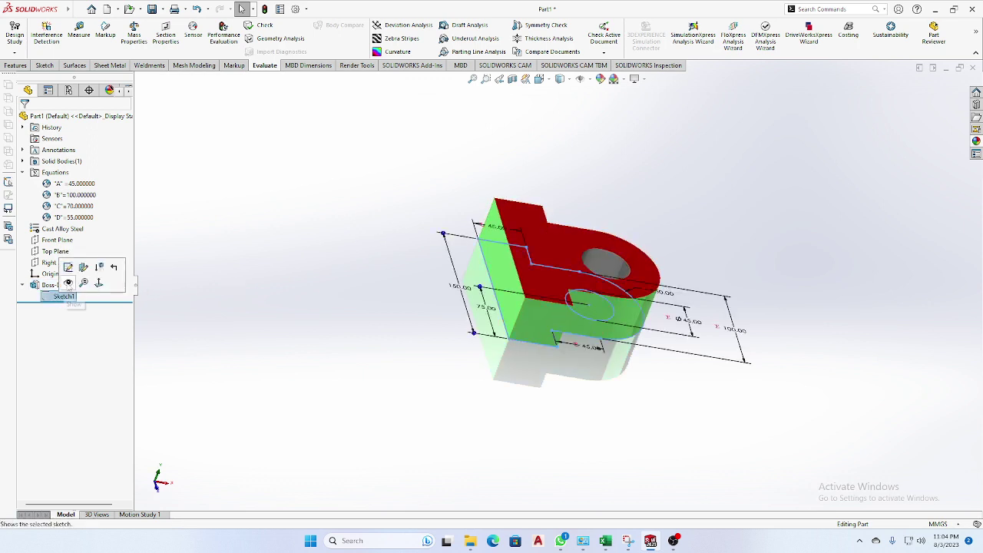
click(69, 275)
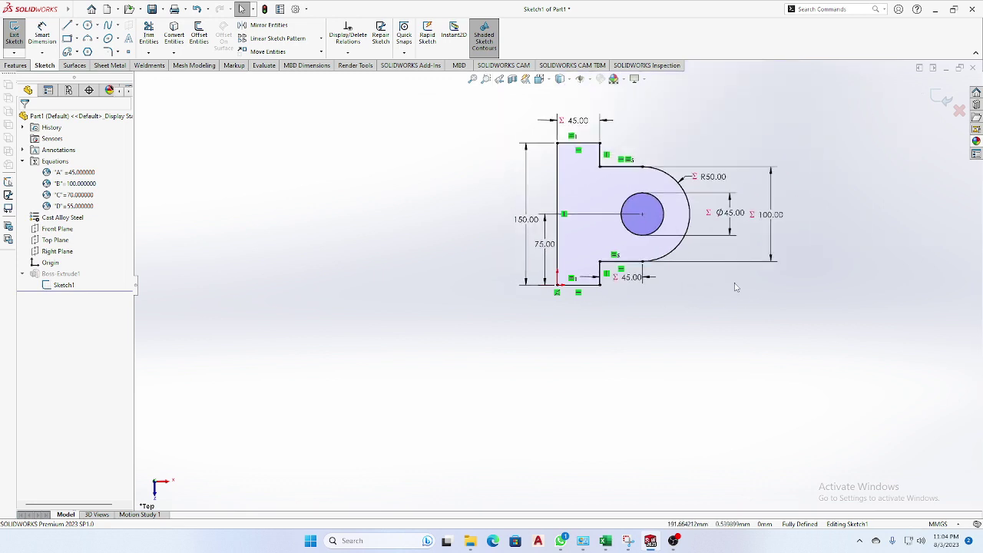
scroll(568, 185, down, 1)
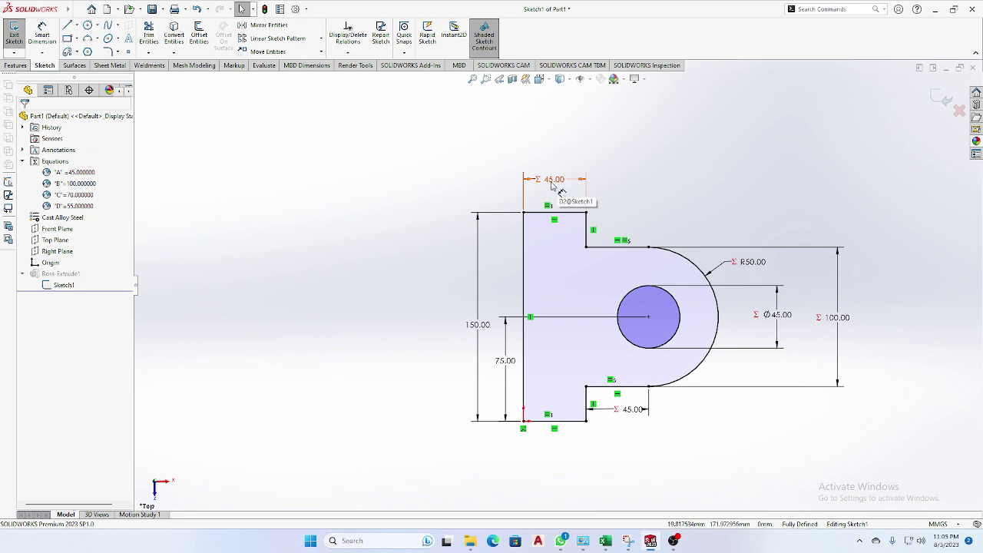
click(558, 182)
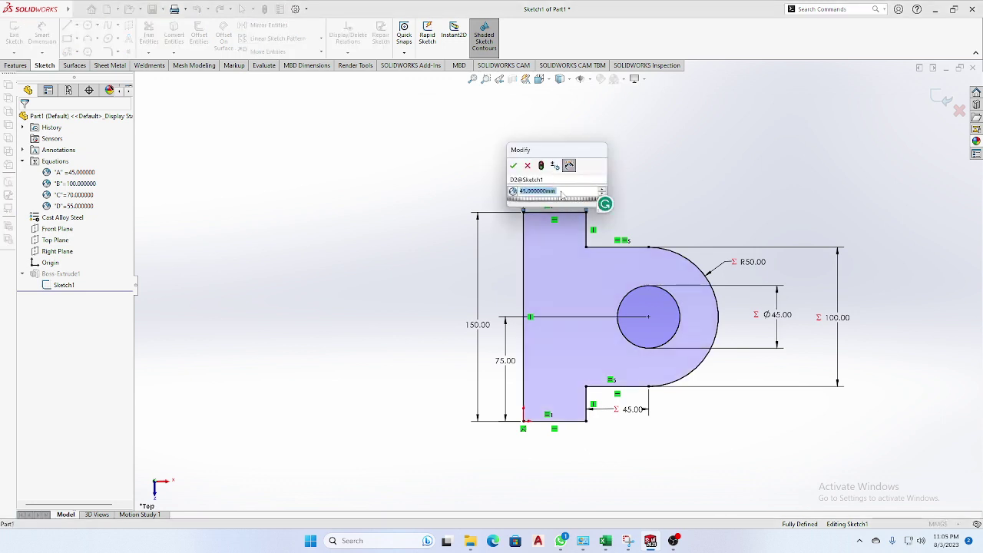
click(527, 166)
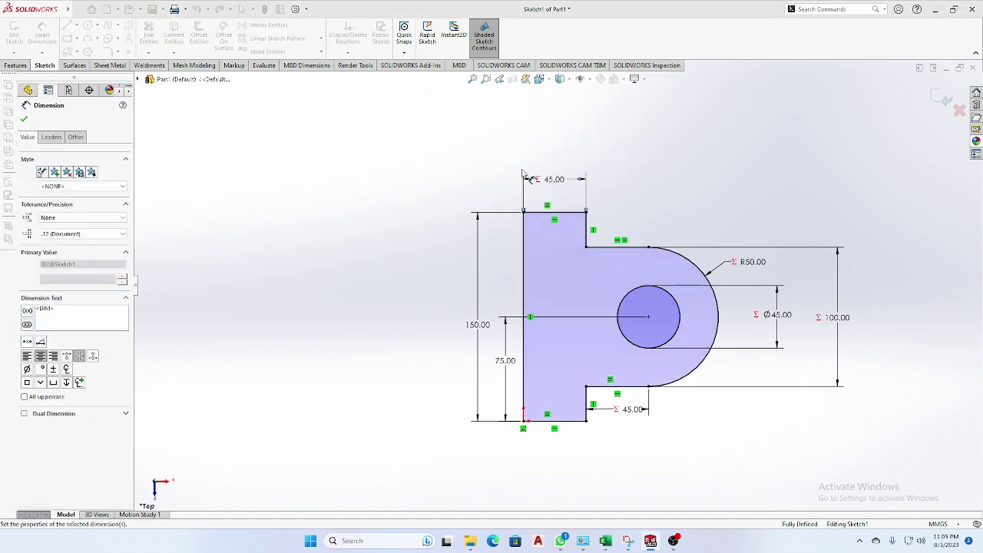
click(224, 234)
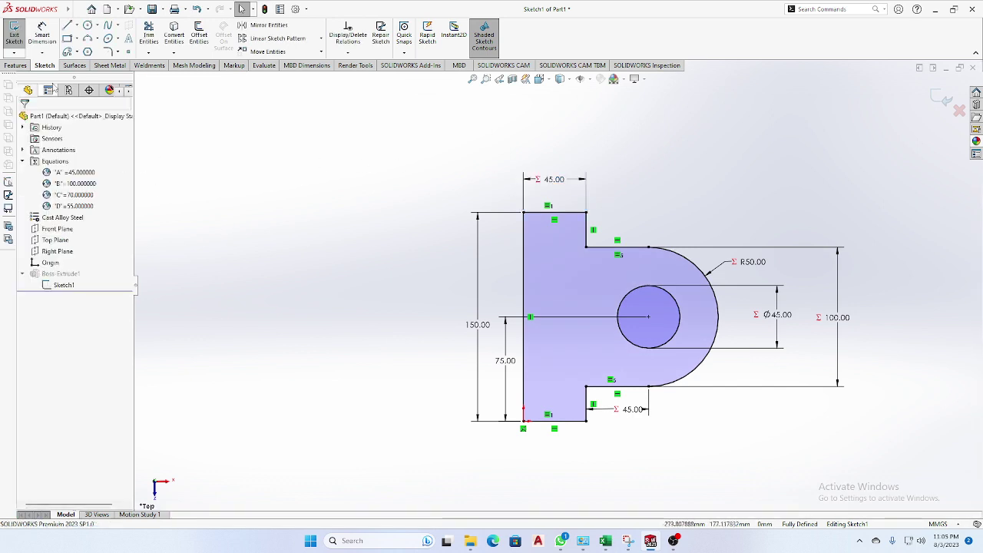
click(80, 176)
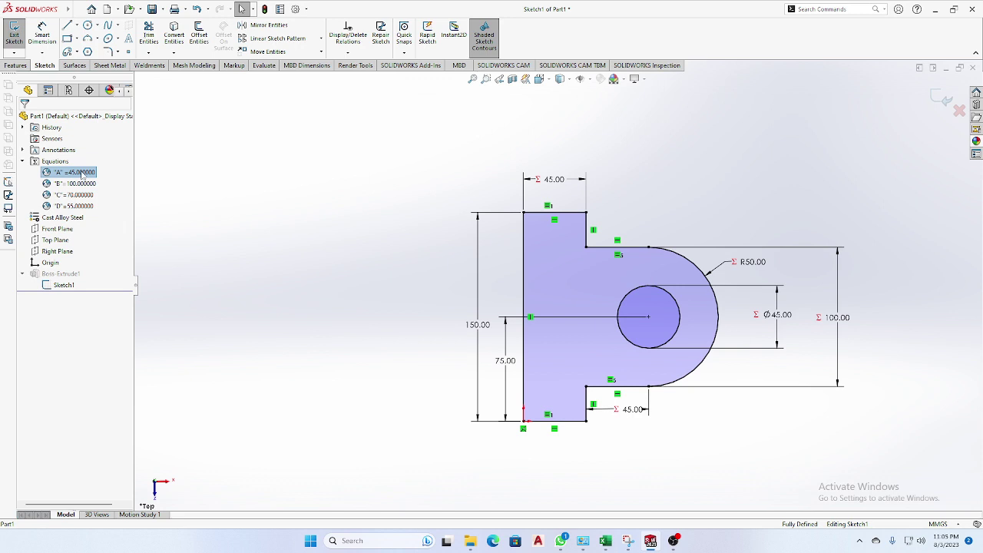
Change global variable A from 45 to 35 in Manage Equations, making D 65
right_click(82, 175)
click(142, 179)
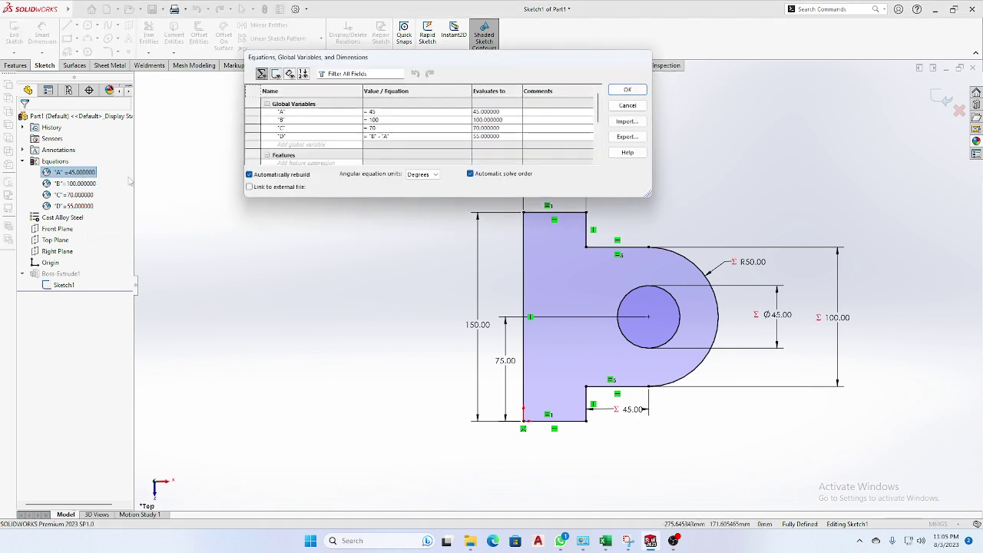
click(383, 115)
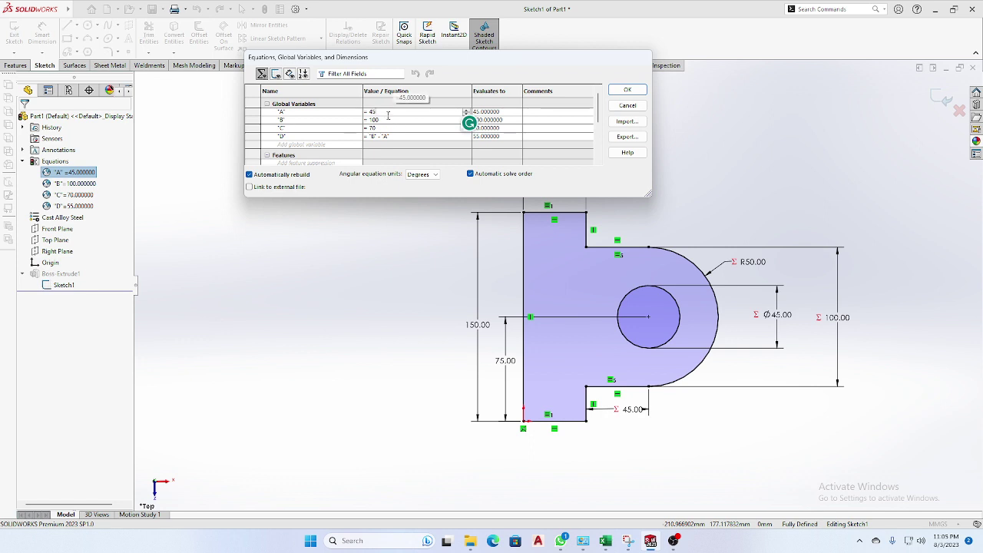
key(BackSpace)
key(BackSpace)
text(35)
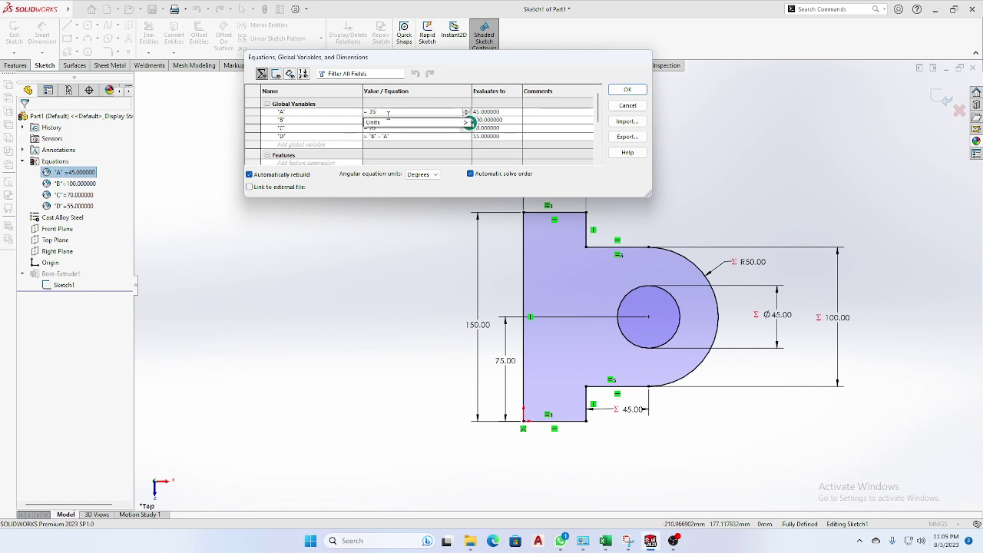
key(Return)
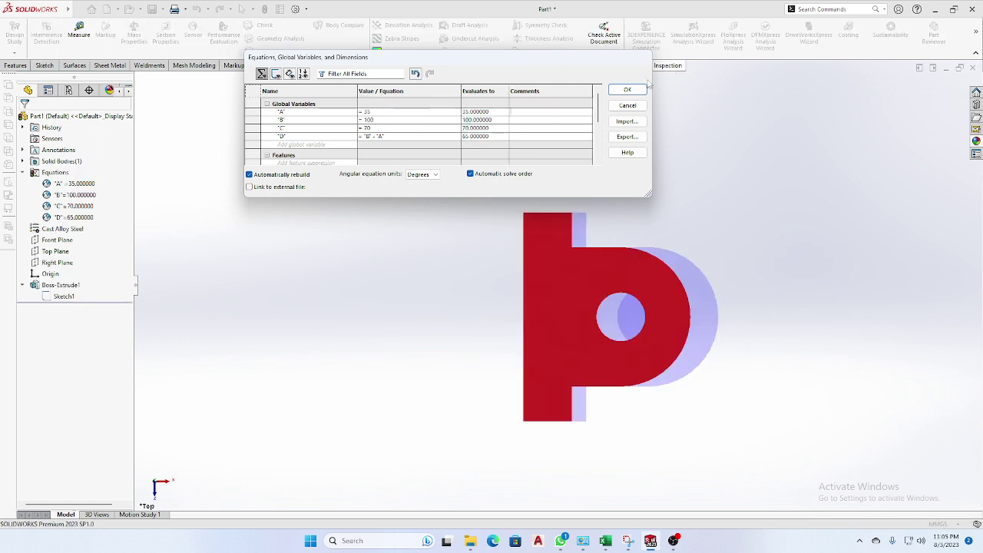
click(627, 90)
mouse_move(638, 131)
middle_down()
mouse_move(598, 203)
mouse_move(637, 220)
middle_up()
click(65, 295)
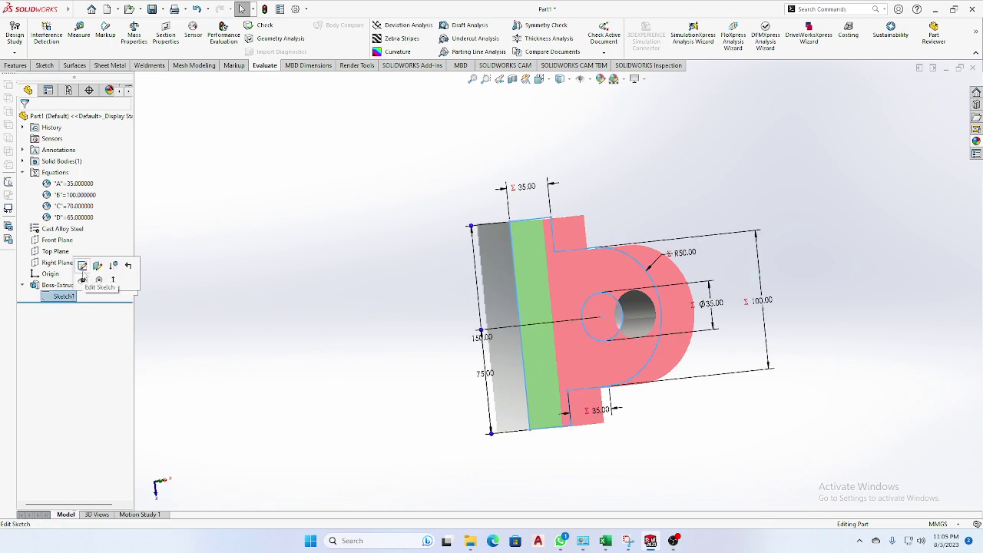
click(82, 267)
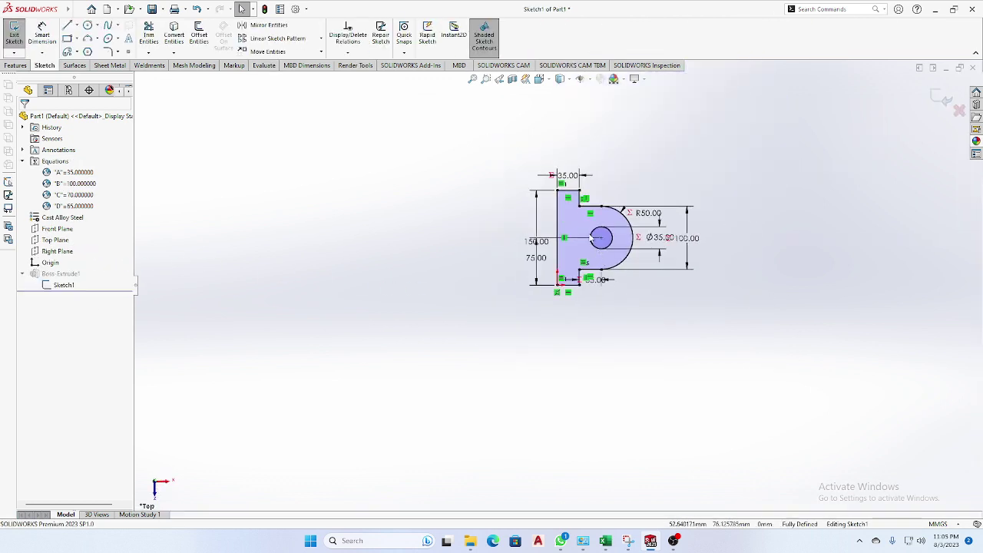
scroll(577, 175, down, 4)
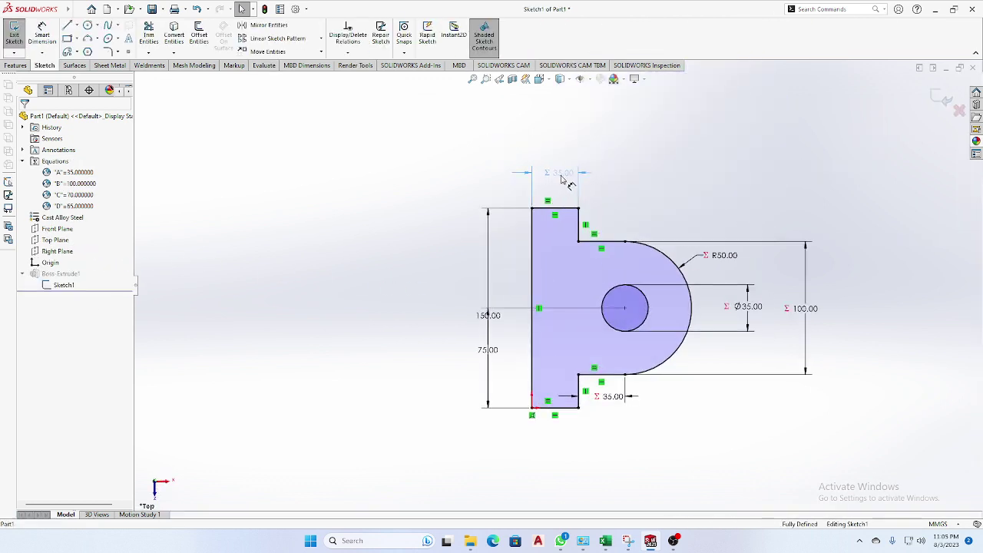
click(562, 175)
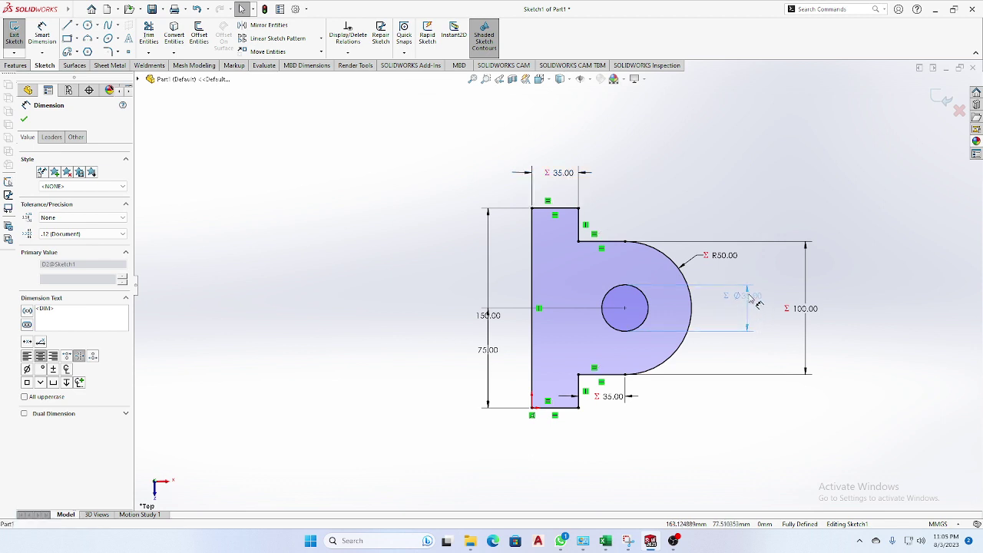
click(755, 301)
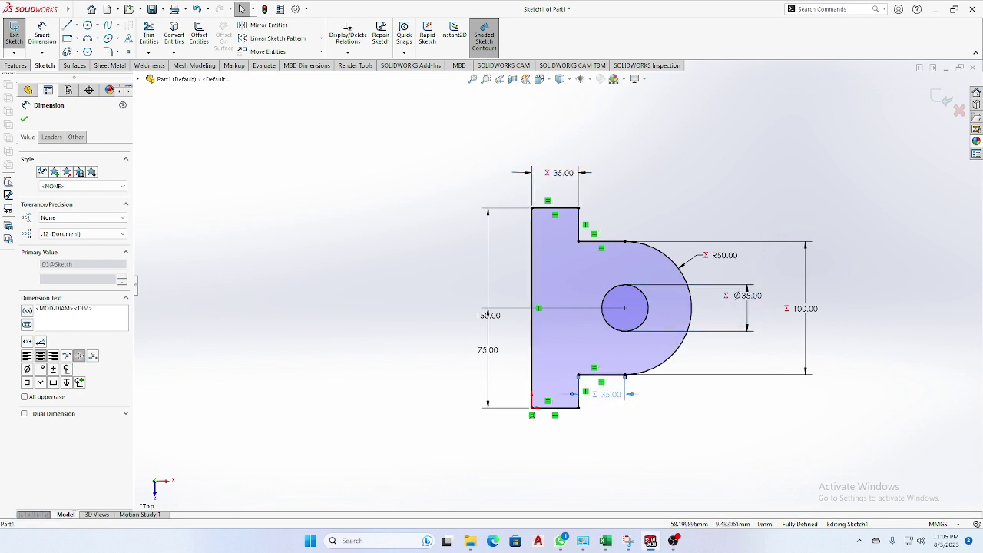
click(611, 394)
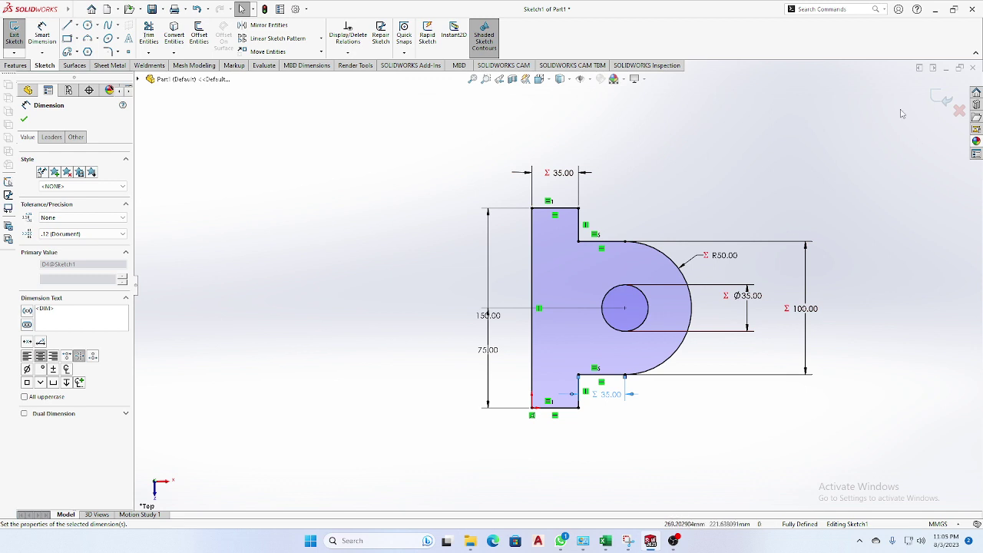
click(940, 97)
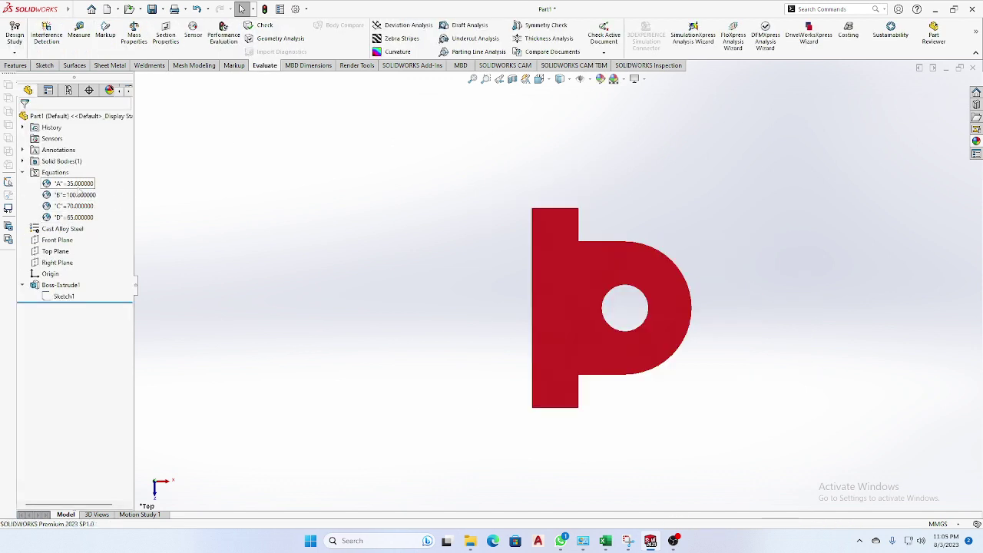
Set global variable B from 100 to 80 in Manage Equations so D becomes 45
right_click(75, 195)
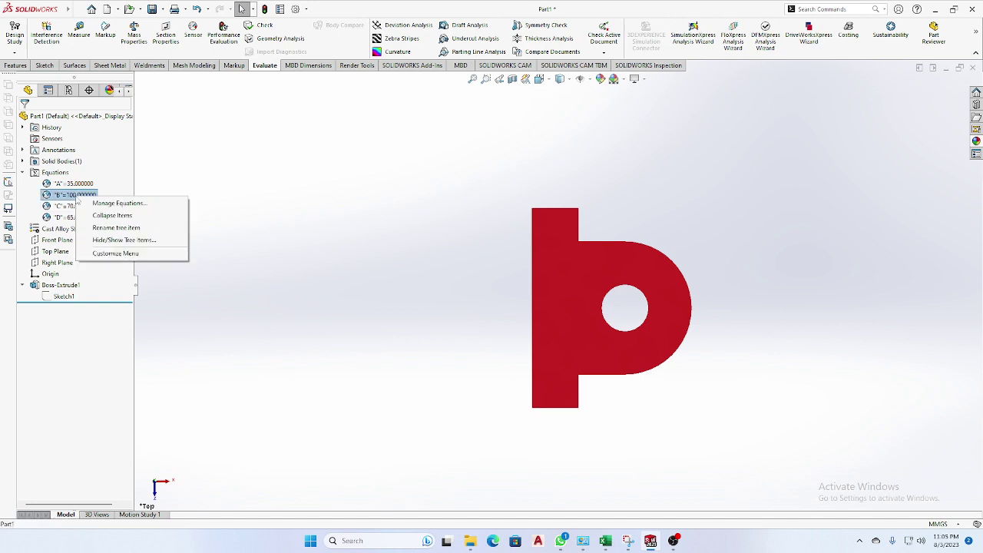
click(104, 201)
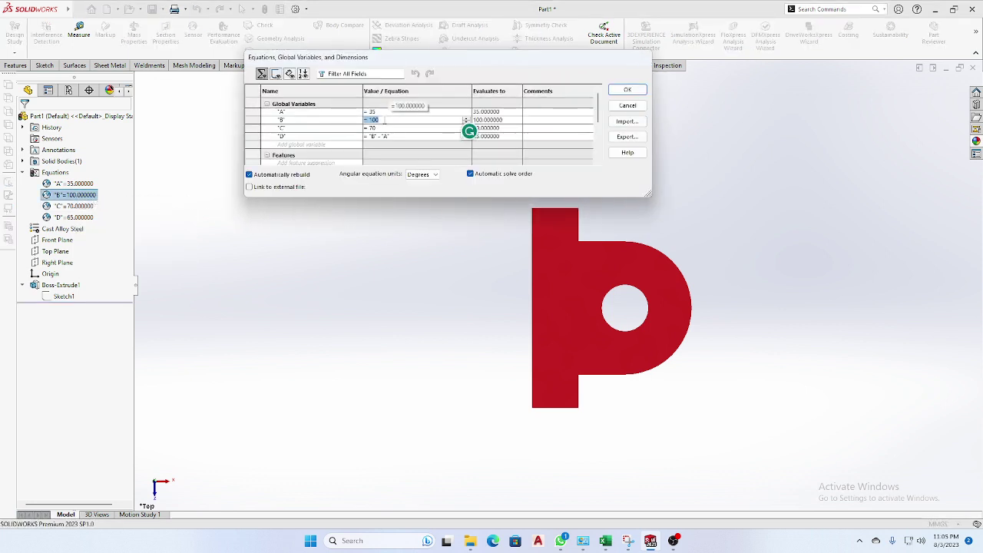
click(384, 120)
key(BackSpace)
key(BackSpace)
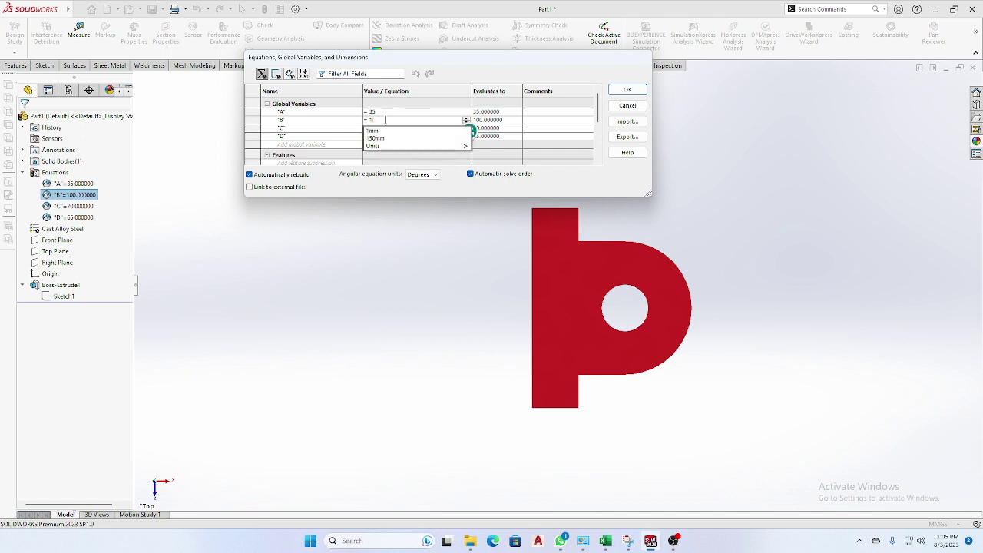
key(BackSpace)
text(80)
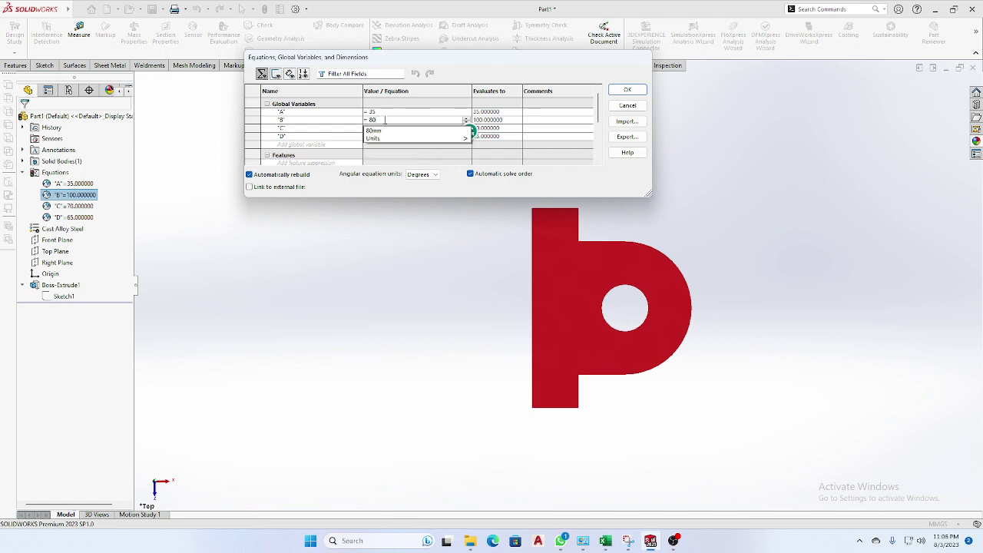
click(627, 91)
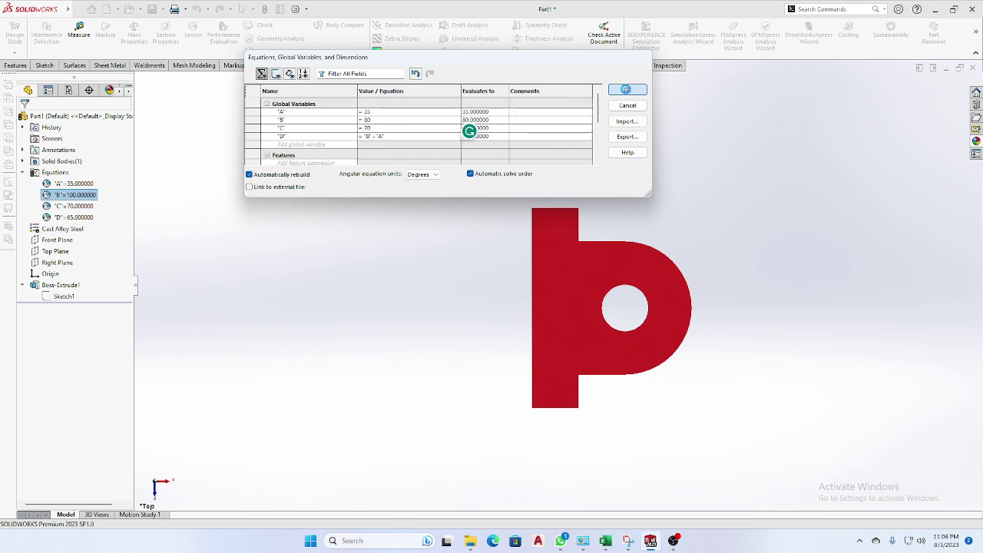
click(628, 91)
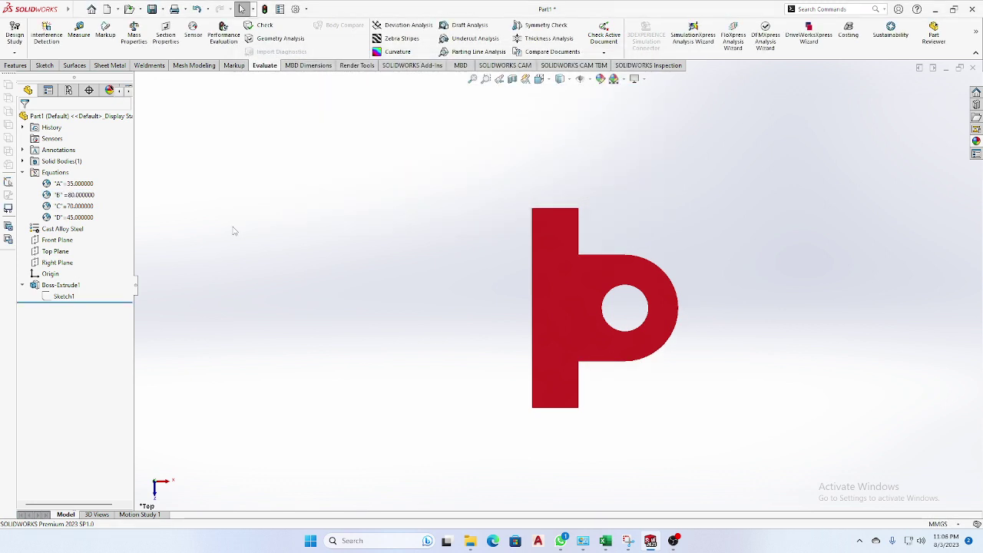
click(64, 296)
click(71, 265)
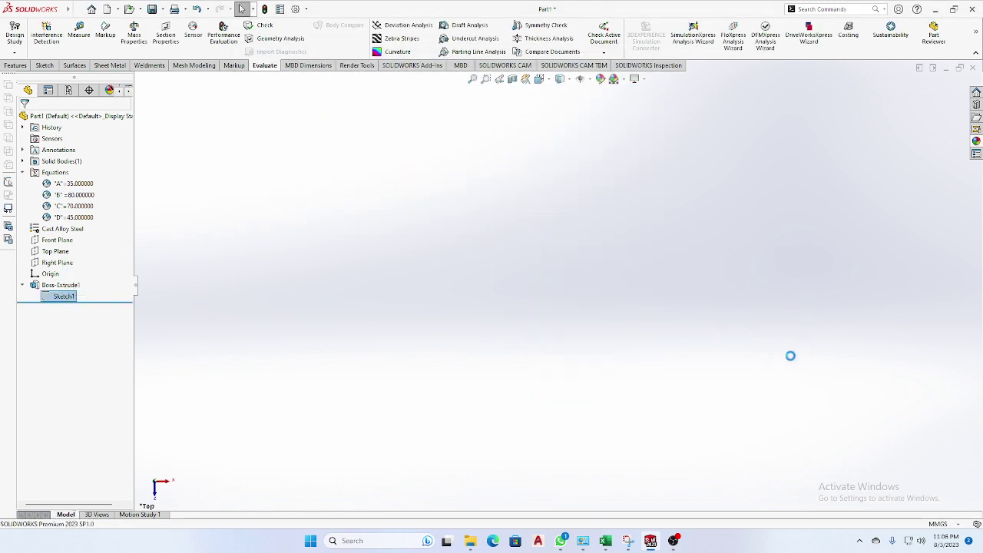
scroll(797, 246, up, 3)
scroll(797, 246, down, 4)
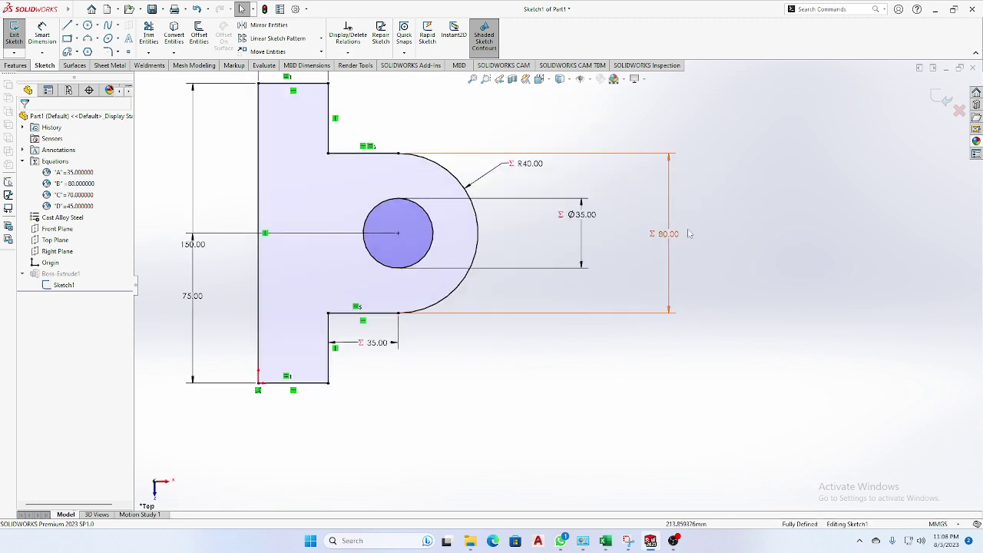
scroll(687, 264, up, 1)
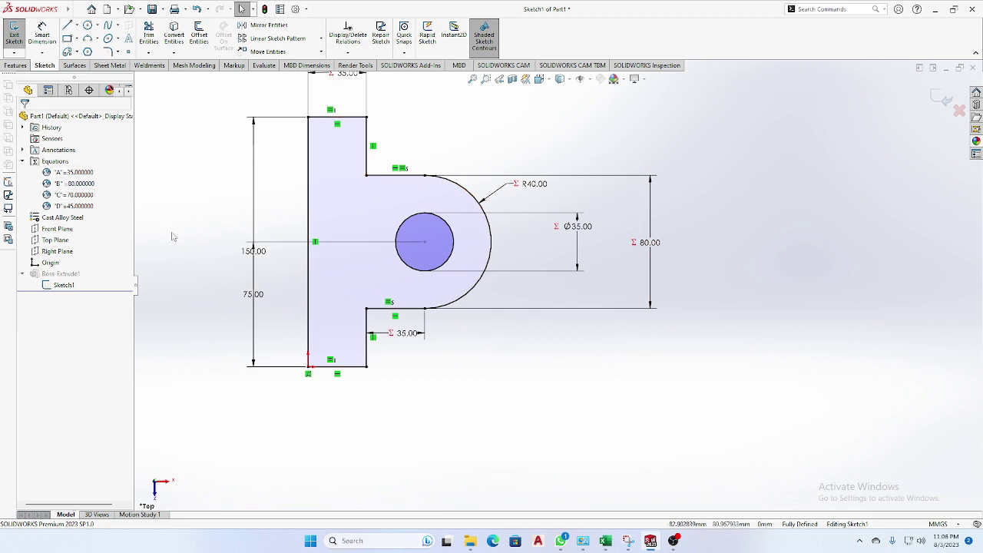
click(940, 96)
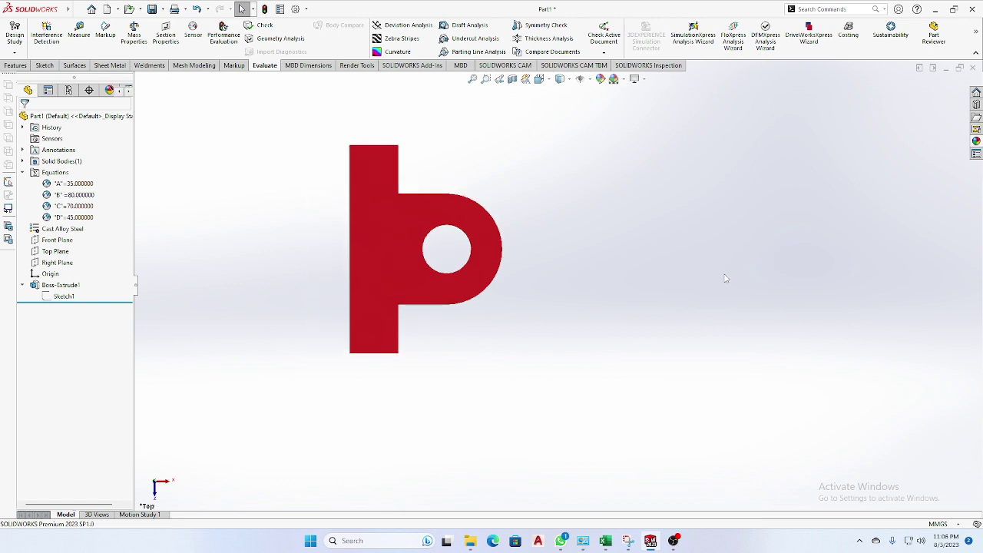
middle_drag(367, 282, 471, 328)
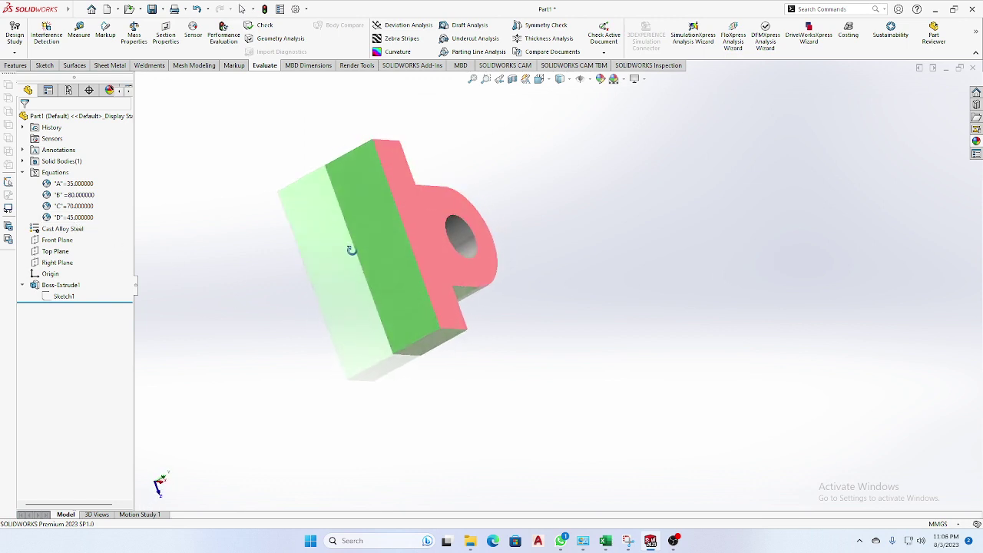
middle_drag(379, 362, 405, 323)
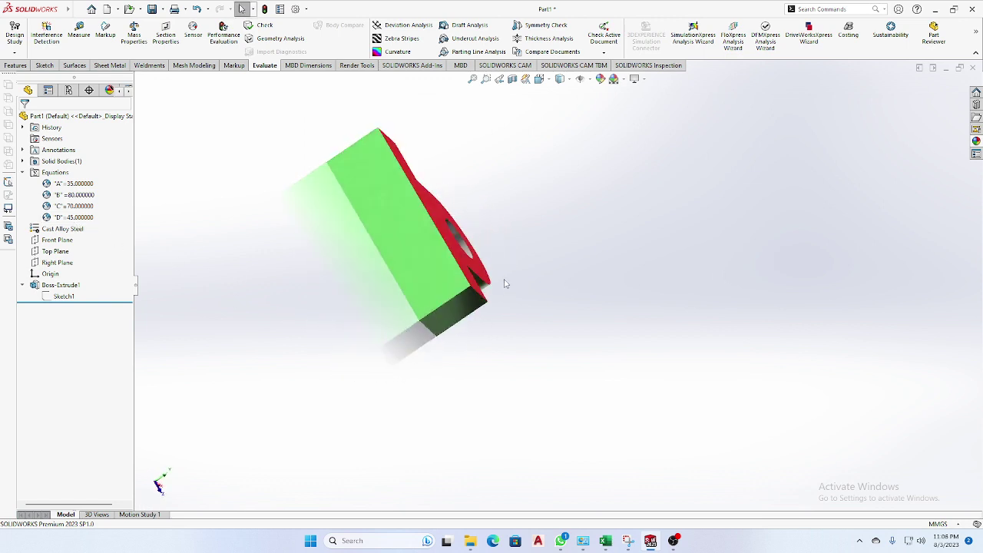
mouse_move(505, 285)
middle_down()
mouse_move(450, 307)
mouse_move(433, 346)
mouse_move(146, 246)
middle_up()
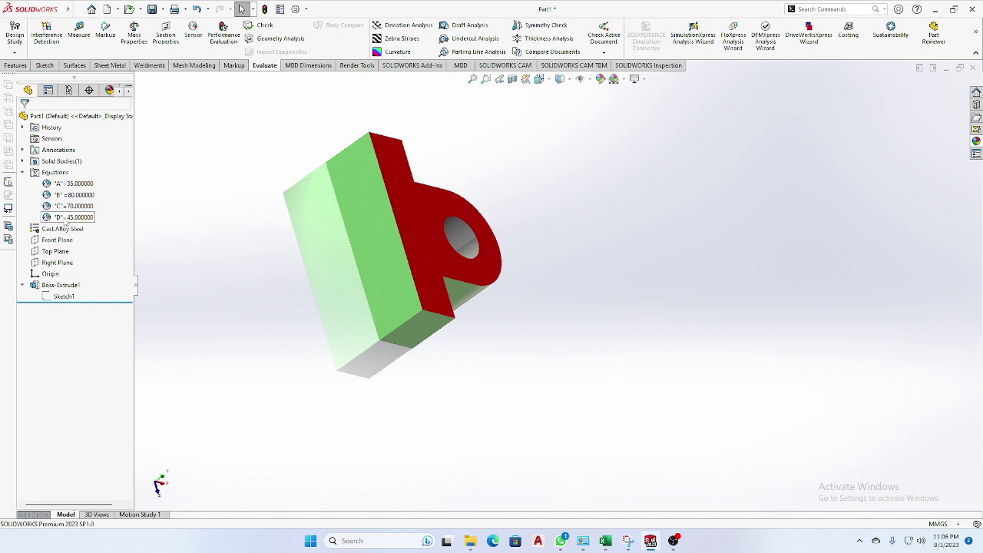
Confirm D = "B" - "A" in Manage Equations and show Boss-Extrude1's 35, Ø35 and 80 dimensions
right_click(76, 220)
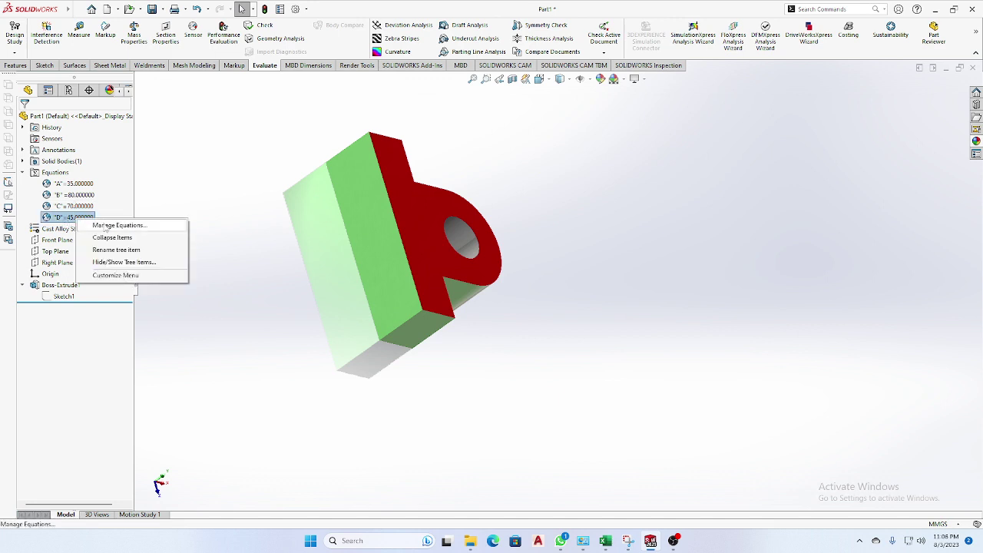
click(105, 226)
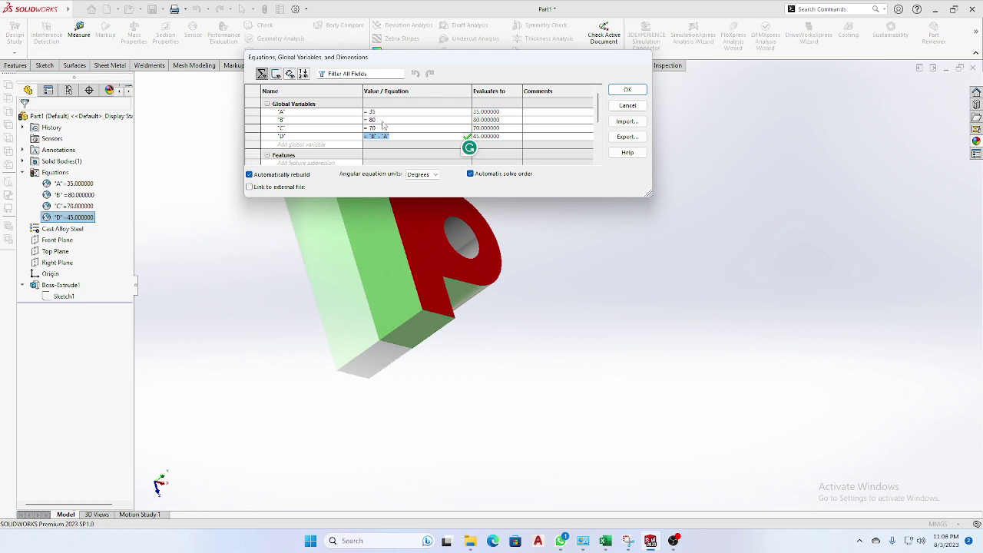
click(628, 90)
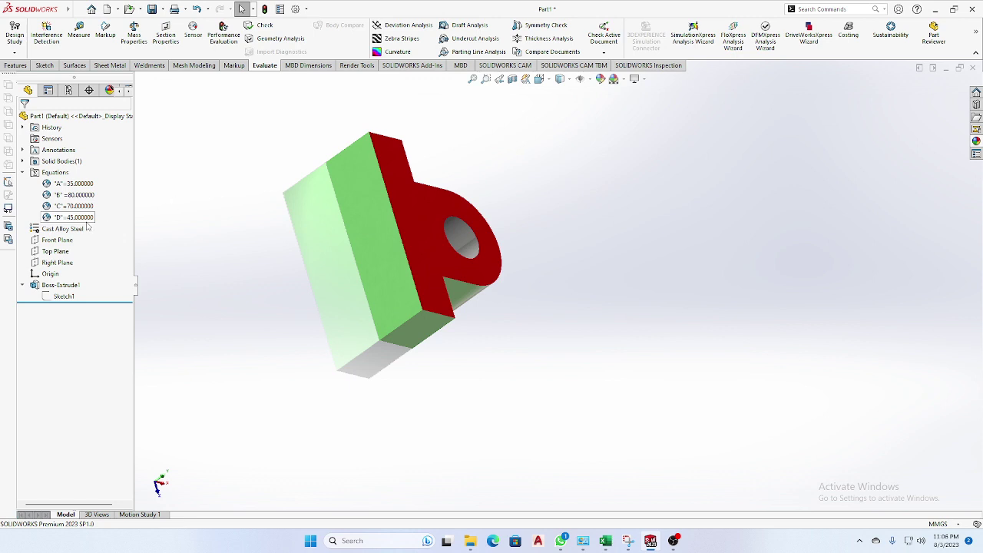
middle_drag(330, 336, 483, 287)
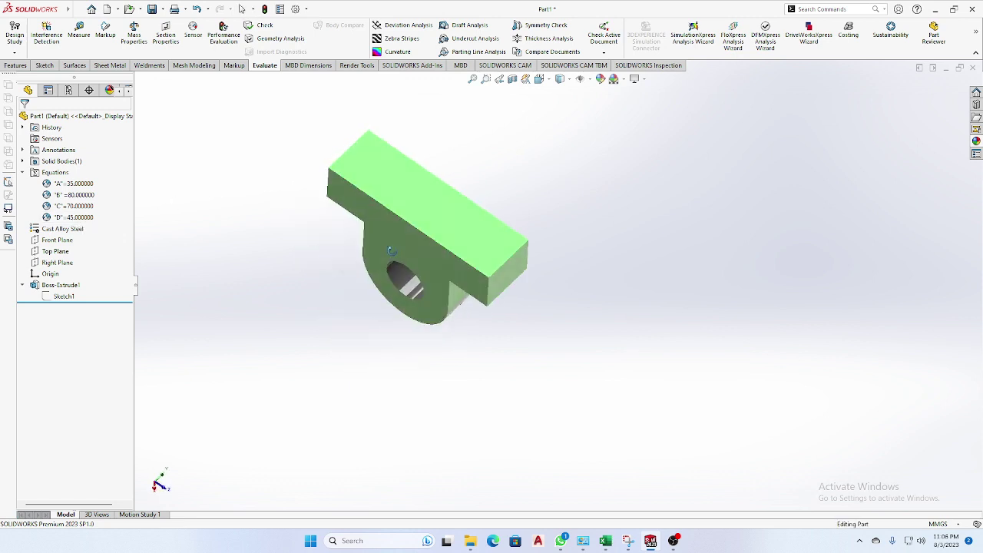
middle_drag(572, 298, 438, 285)
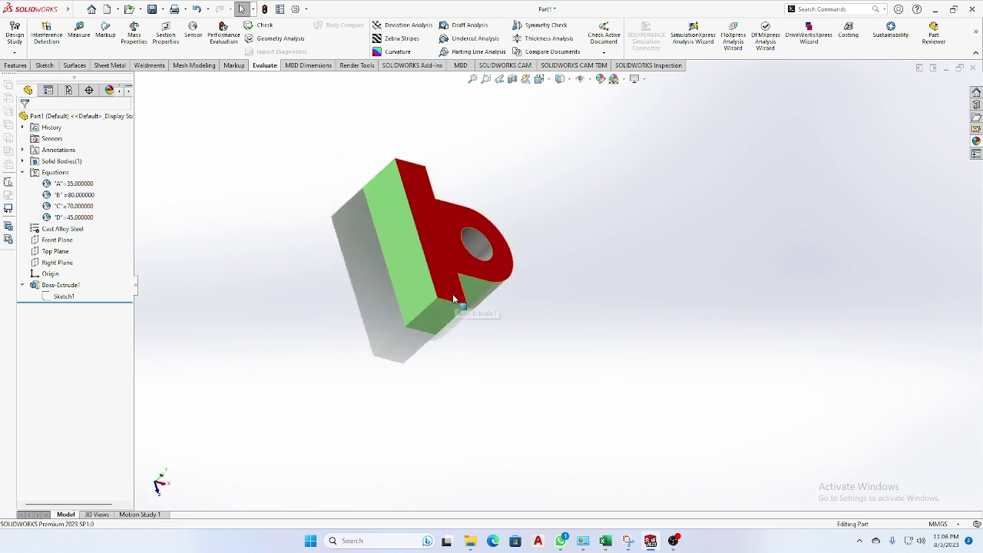
click(61, 285)
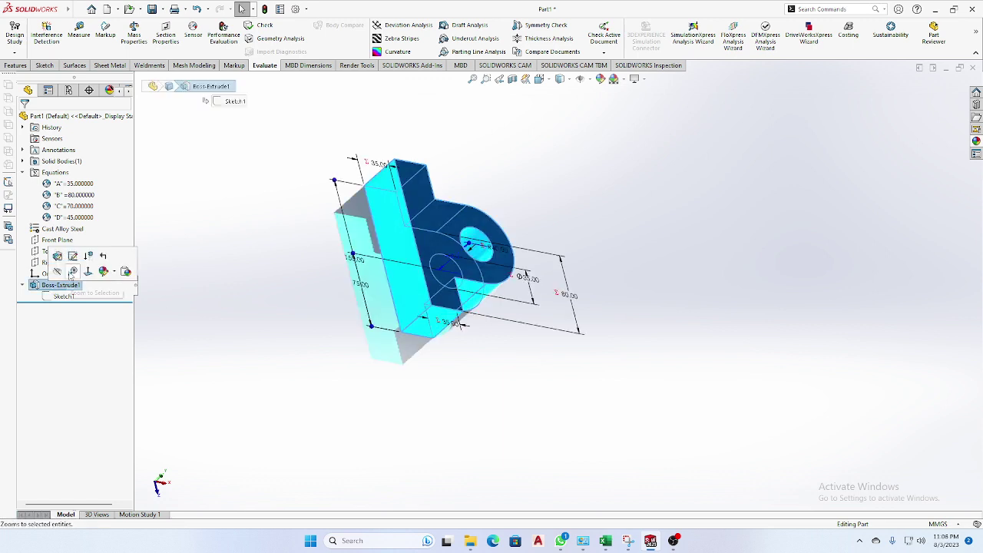
Set Boss-Extrude1's depth to =D, linking it to global variable D at 45 mm
click(57, 256)
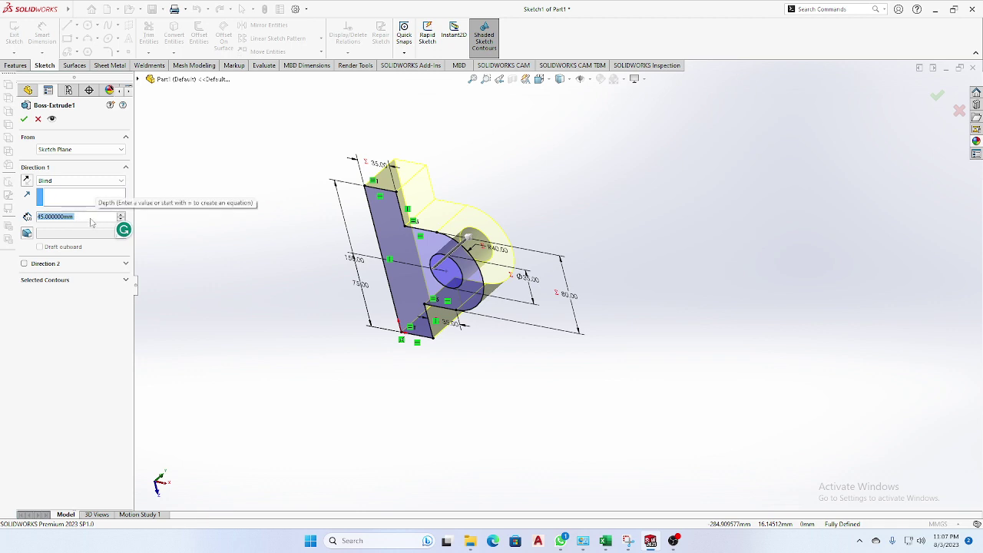
text(=)
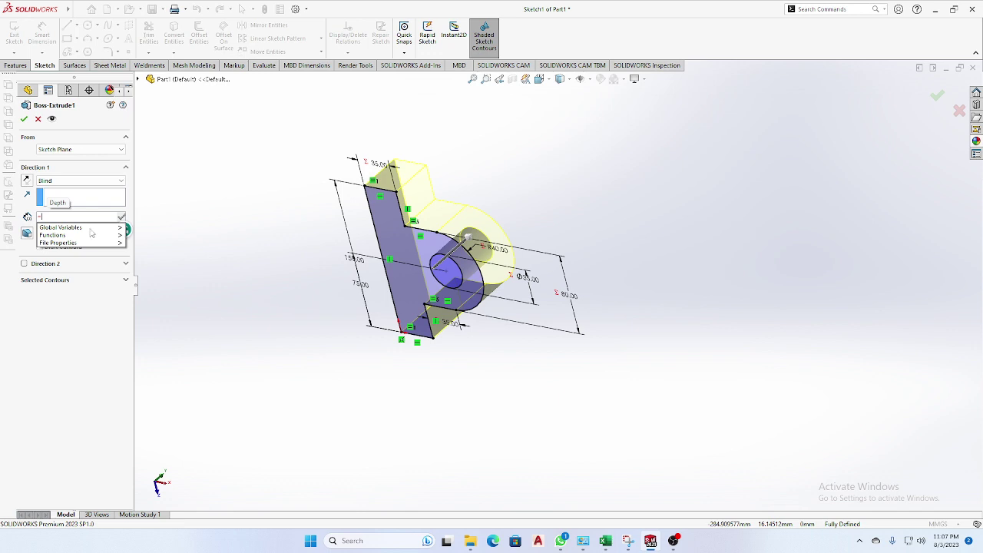
mouse_move(61, 227)
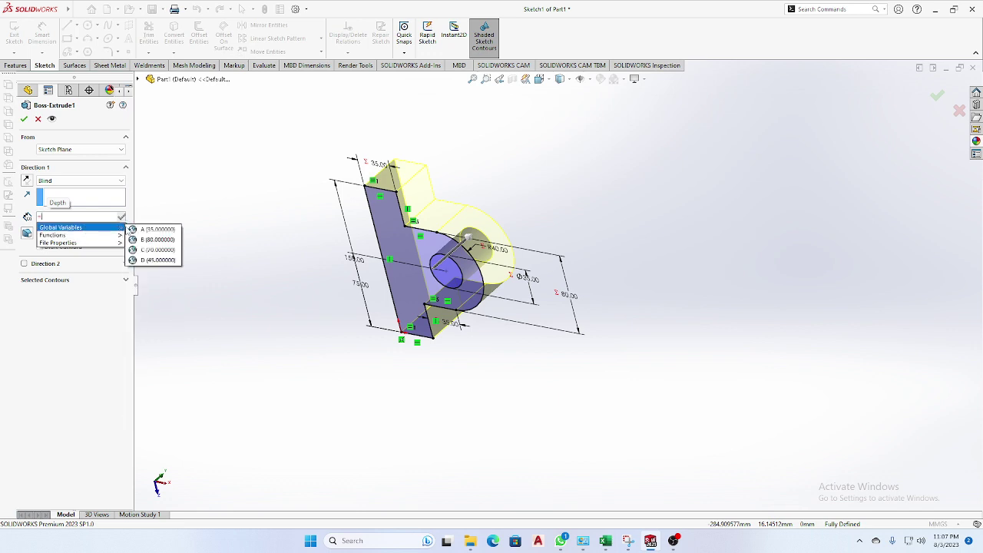
click(146, 260)
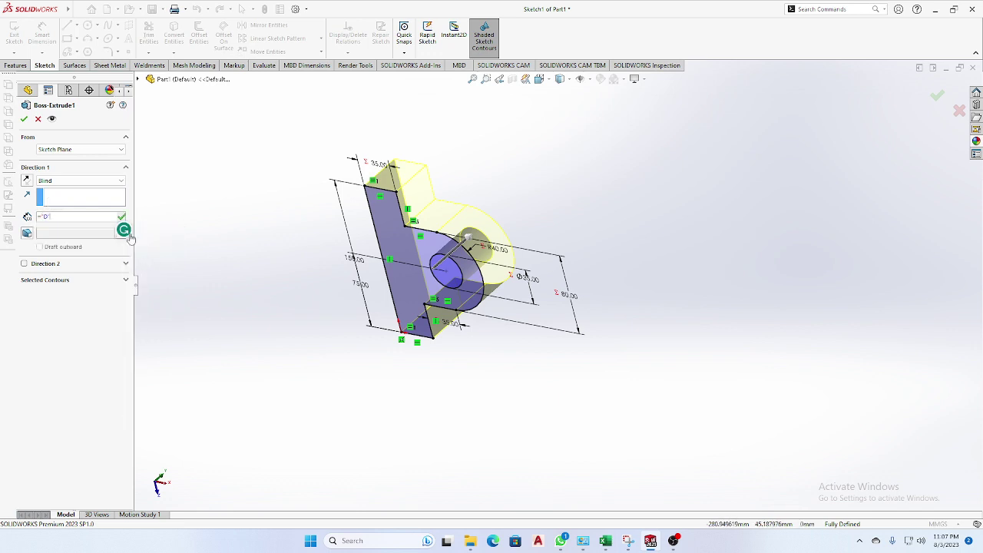
click(24, 123)
mouse_move(308, 204)
middle_down()
mouse_move(274, 228)
mouse_move(281, 164)
mouse_move(240, 218)
middle_up()
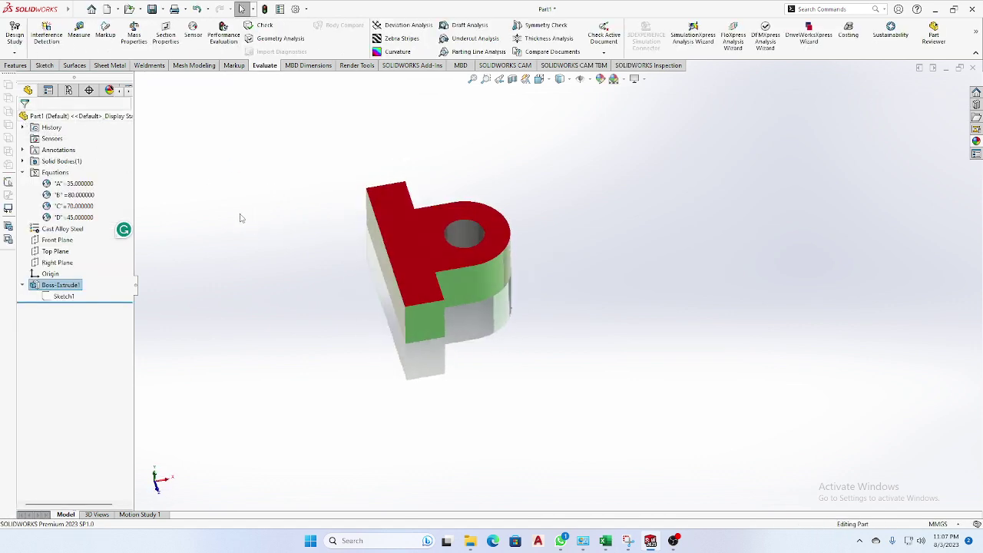
Change global variable A from 35 to 38 in Manage Equations so D becomes 42
mouse_move(263, 294)
middle_down()
mouse_move(325, 278)
mouse_move(372, 221)
mouse_move(369, 279)
middle_up()
scroll(412, 271, down, 3)
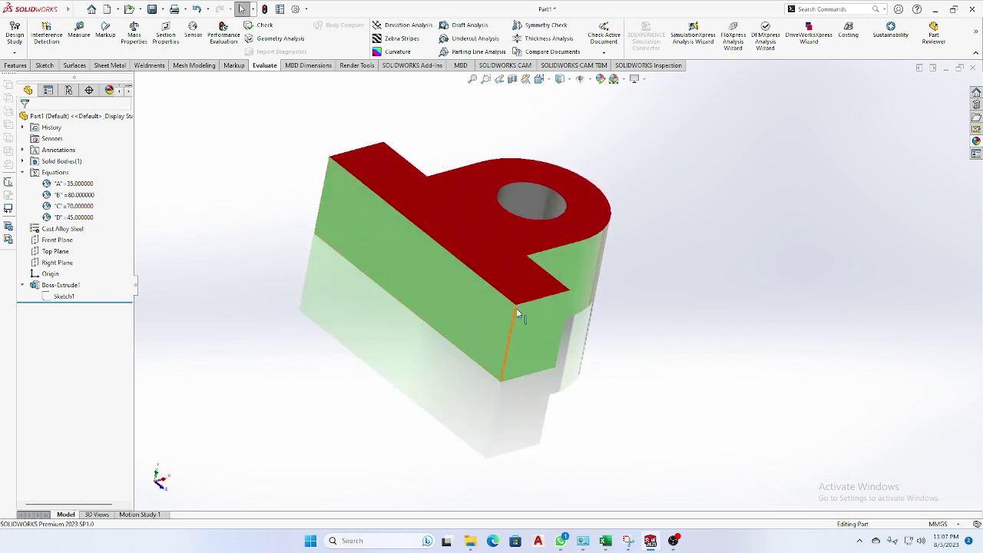
mouse_move(516, 308)
middle_down()
mouse_move(669, 354)
mouse_move(689, 287)
middle_up()
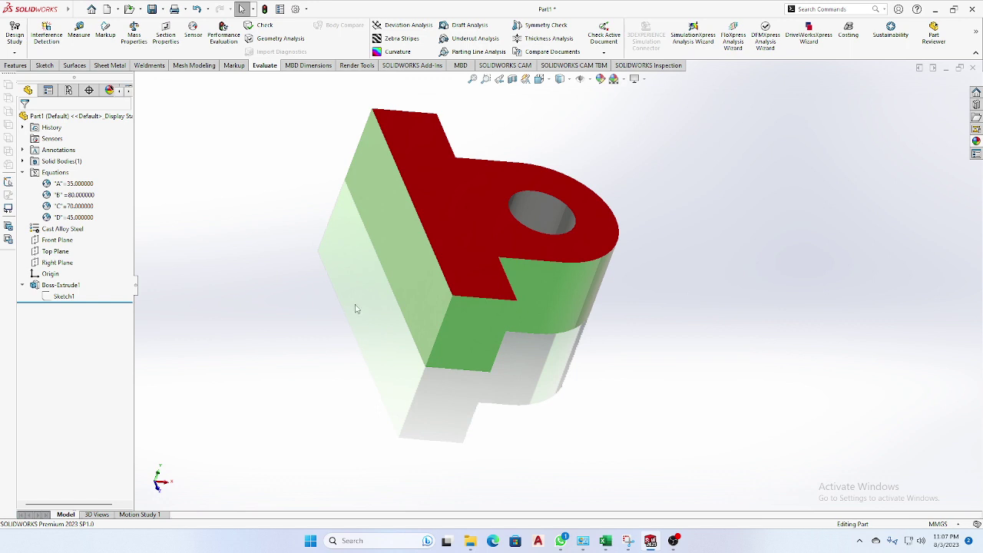
right_click(81, 187)
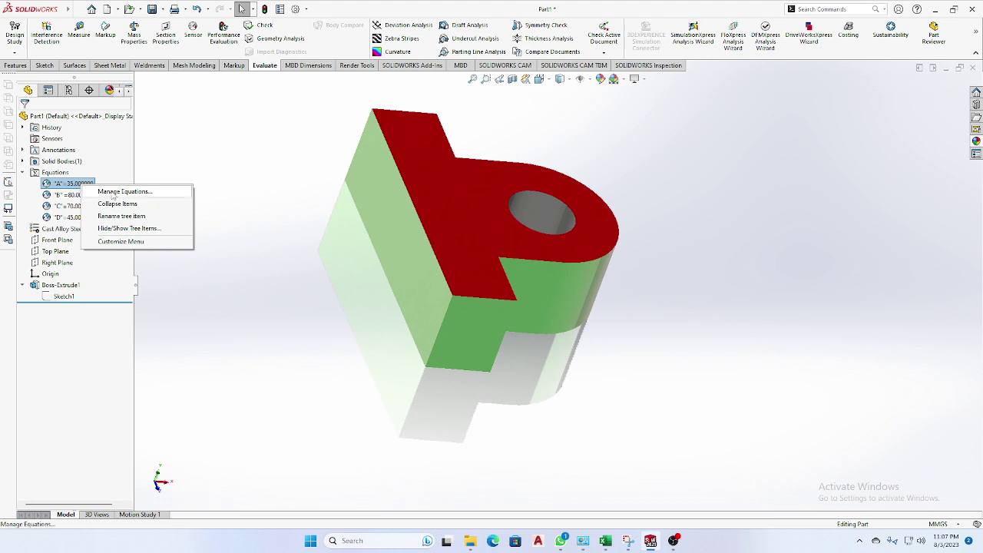
click(126, 192)
click(394, 112)
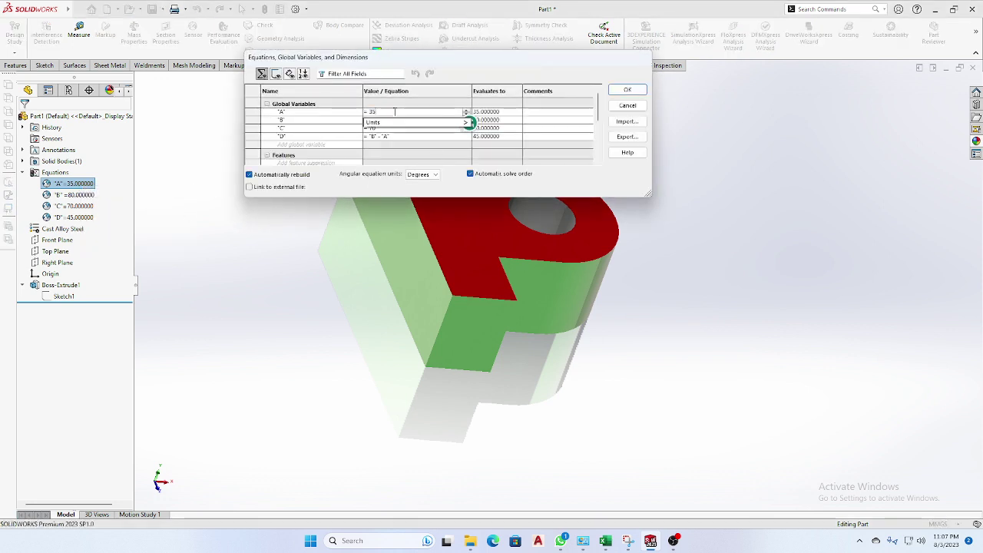
key(BackSpace)
text(8)
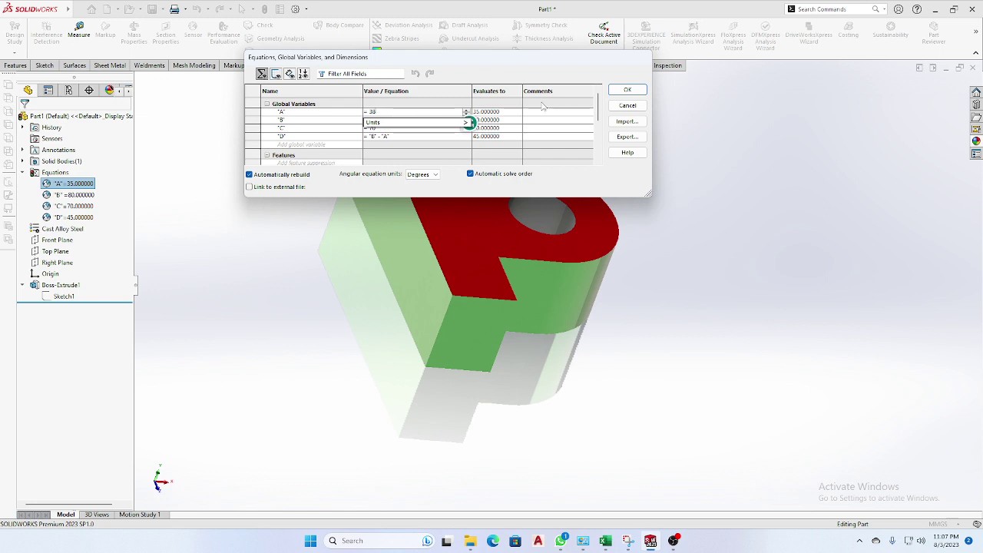
click(629, 90)
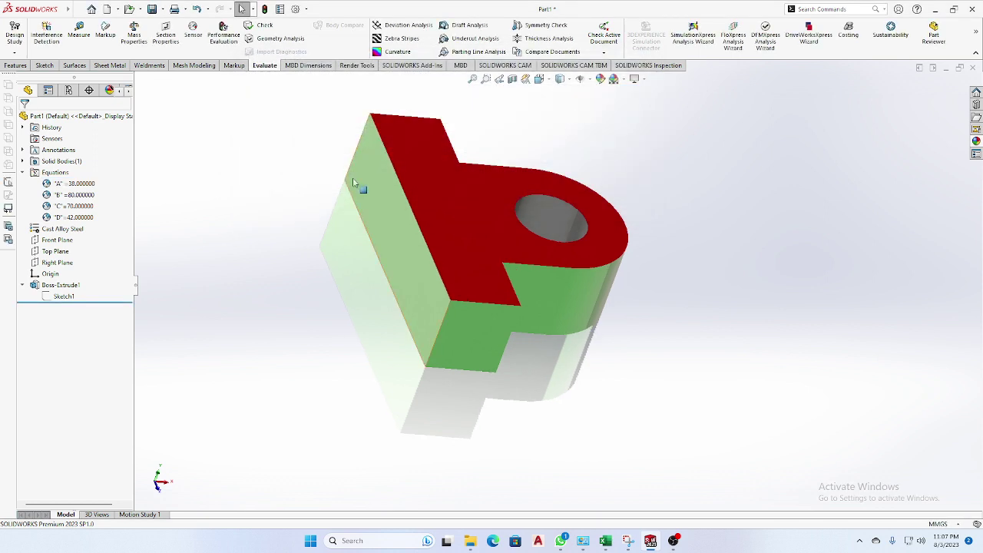
right_click(83, 185)
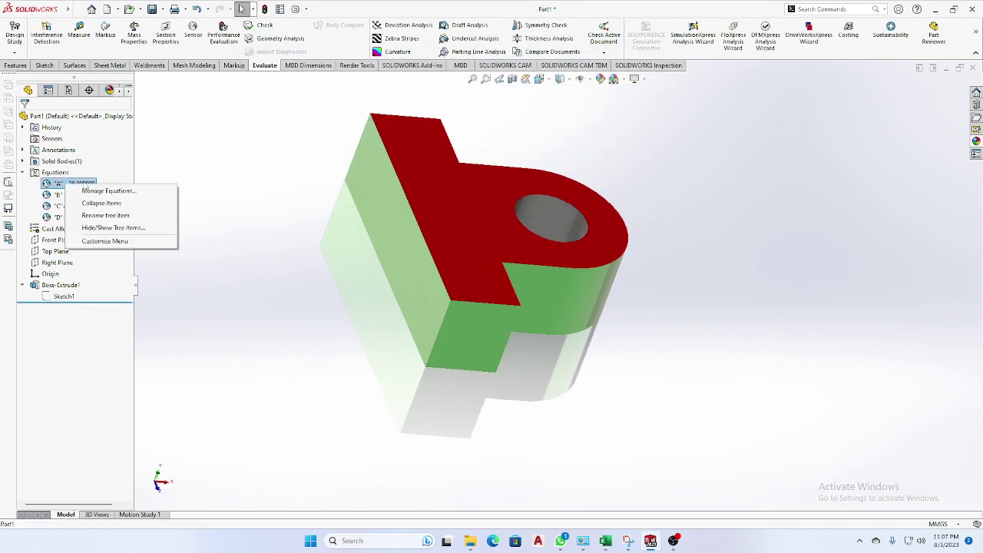
click(102, 191)
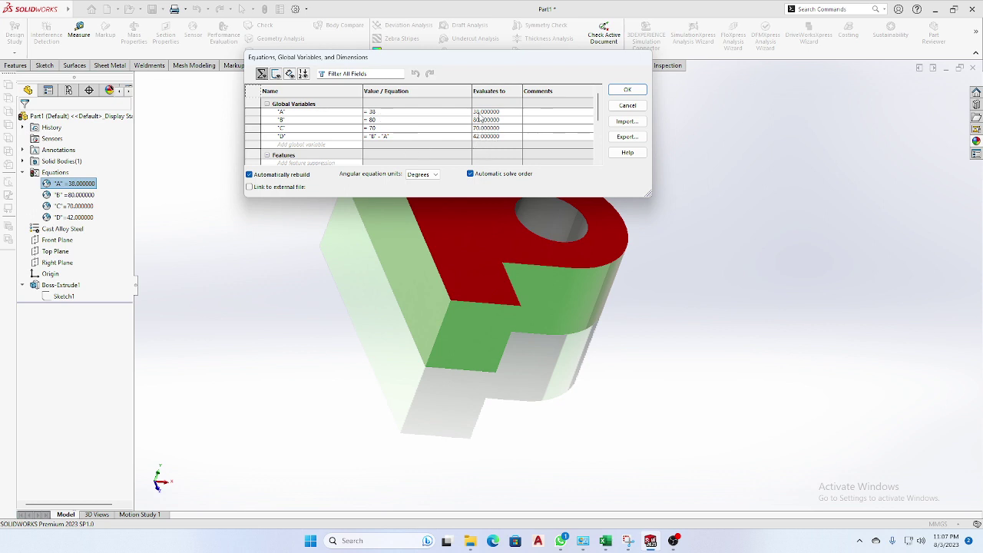
click(628, 90)
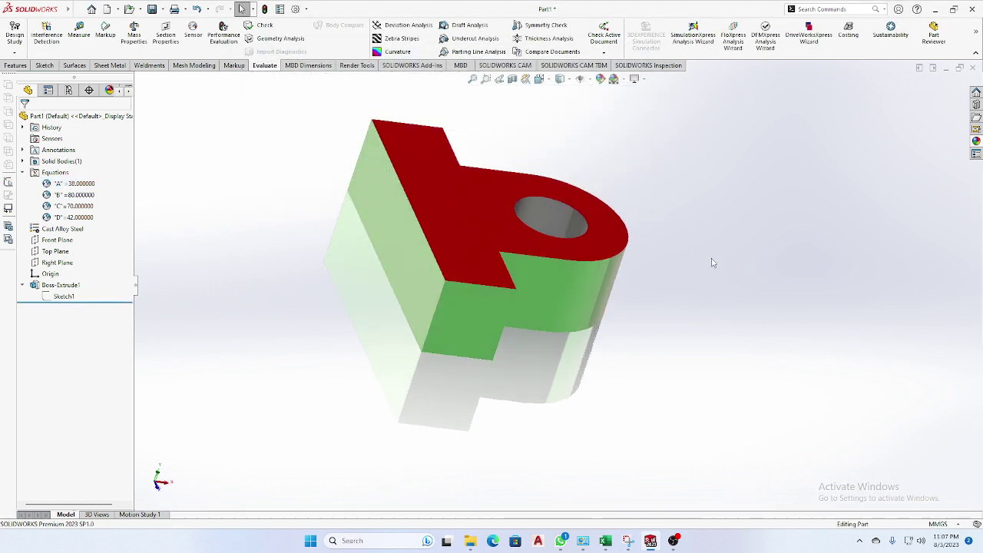
click(58, 285)
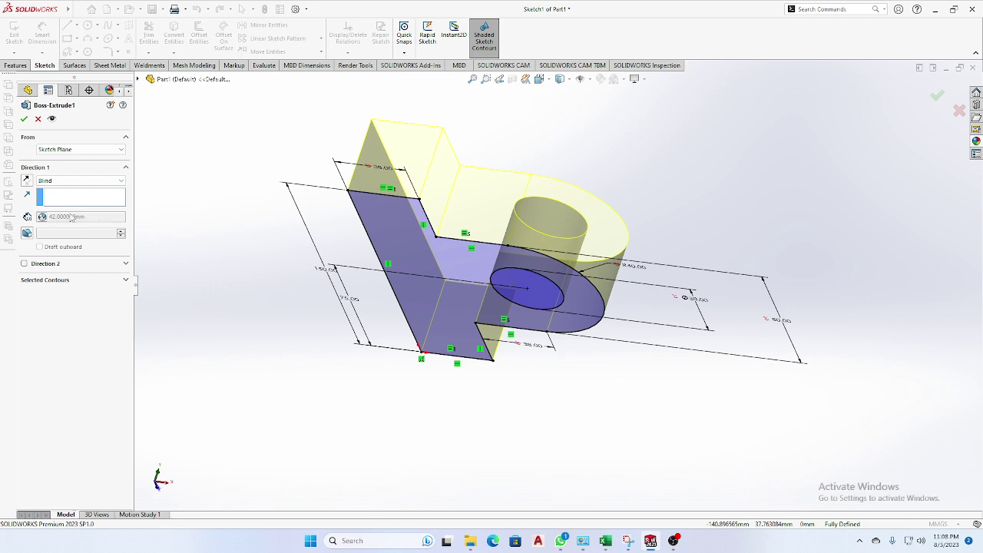
click(24, 119)
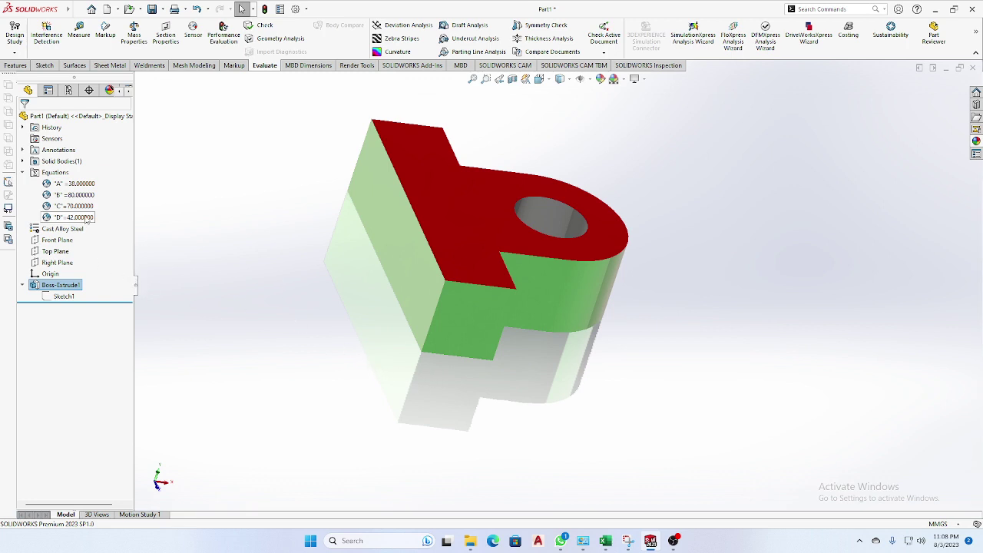
Orbit and zoom around the rebuilt Cast Alloy Steel bracket to inspect it from several angles
middle_drag(287, 248, 288, 264)
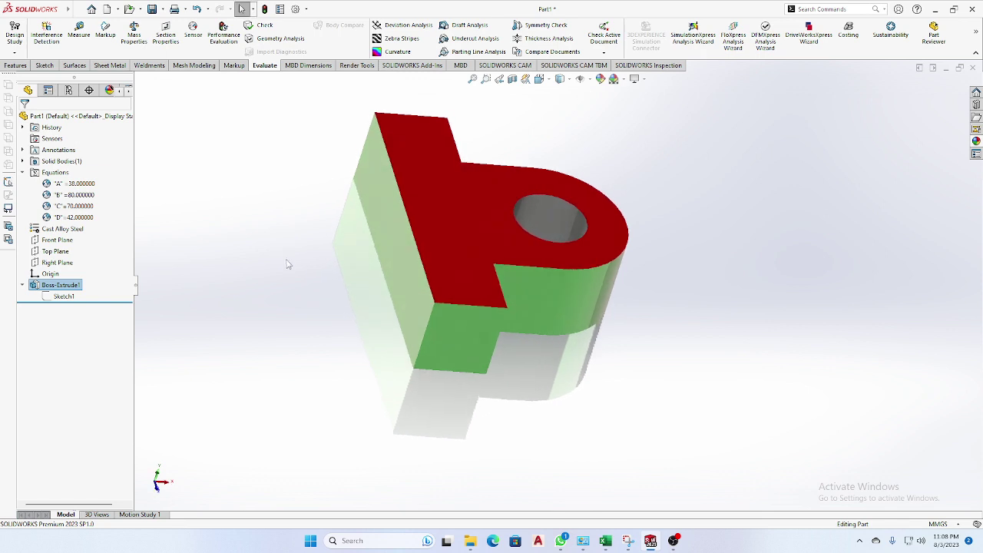
middle_drag(307, 202, 390, 209)
scroll(410, 263, down, 3)
scroll(410, 285, up, 3)
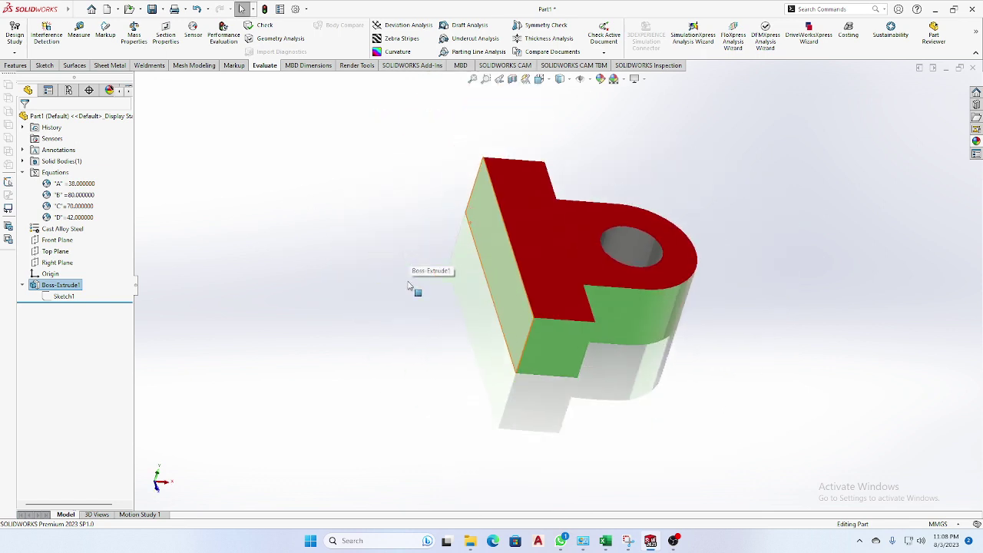
mouse_move(410, 285)
middle_down()
mouse_move(373, 296)
mouse_move(366, 271)
mouse_move(402, 245)
middle_up()
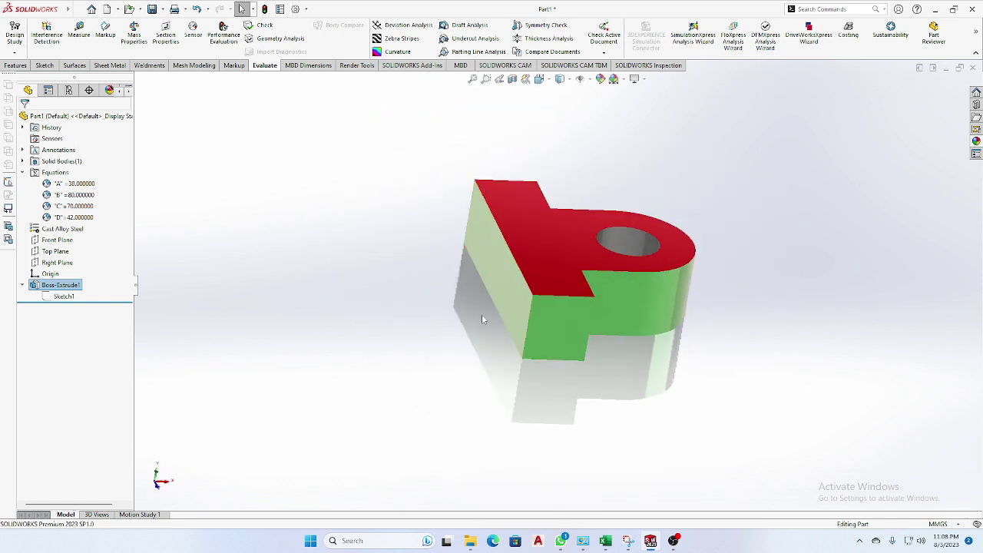
scroll(533, 345, down, 3)
scroll(549, 394, up, 3)
mouse_move(550, 393)
middle_down()
mouse_move(544, 367)
mouse_move(546, 380)
middle_up()
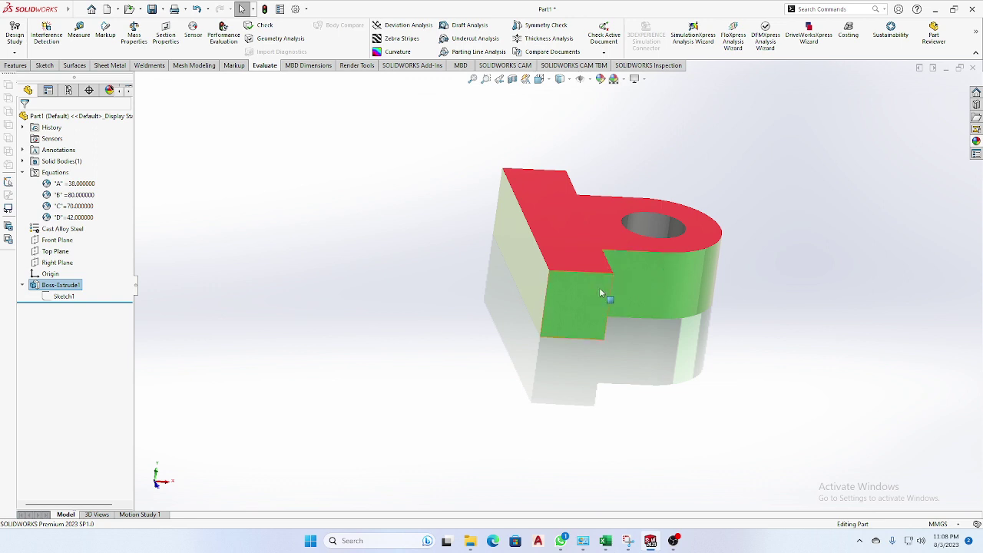
middle_drag(603, 353, 588, 345)
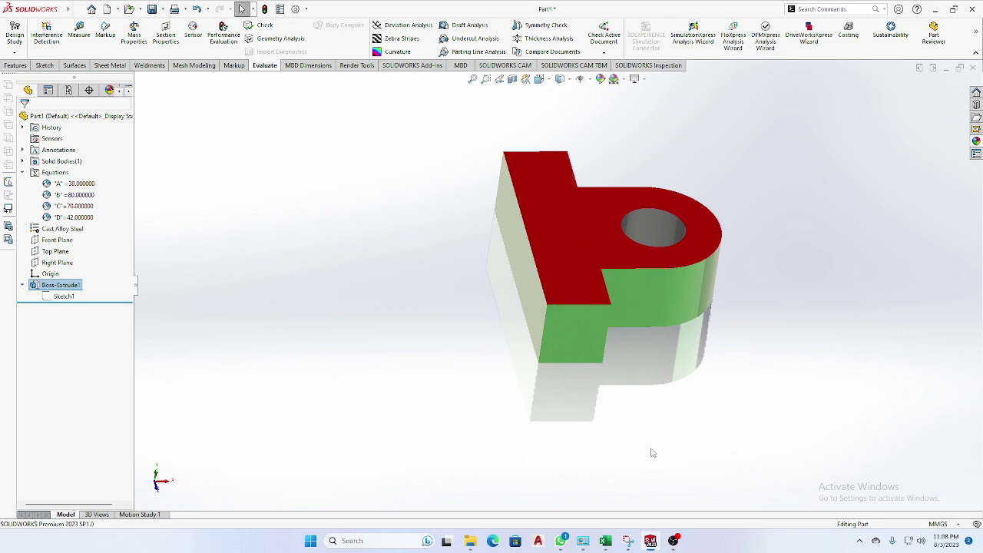
View the bracket's top and front faces, then bring OBS Studio back up
click(672, 541)
click(672, 540)
scroll(655, 229, down, 3)
scroll(593, 265, up, 2)
mouse_move(627, 414)
middle_down()
mouse_move(575, 376)
mouse_move(580, 366)
middle_up()
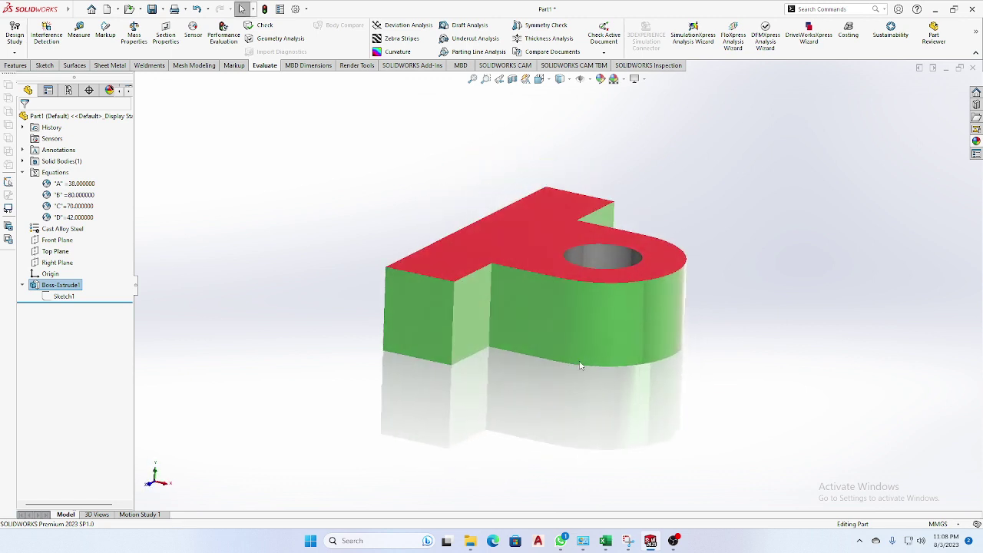
middle_drag(581, 367, 573, 379)
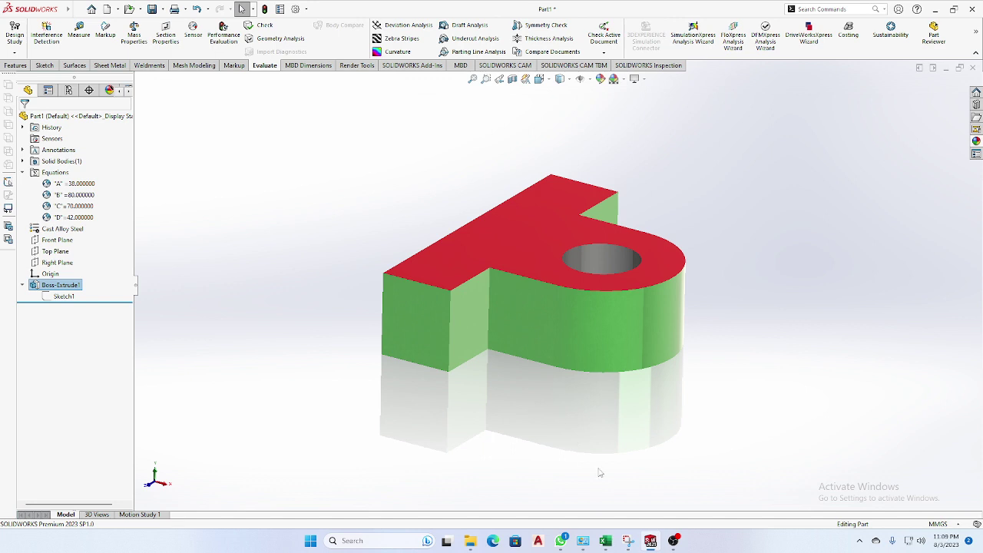
click(673, 543)
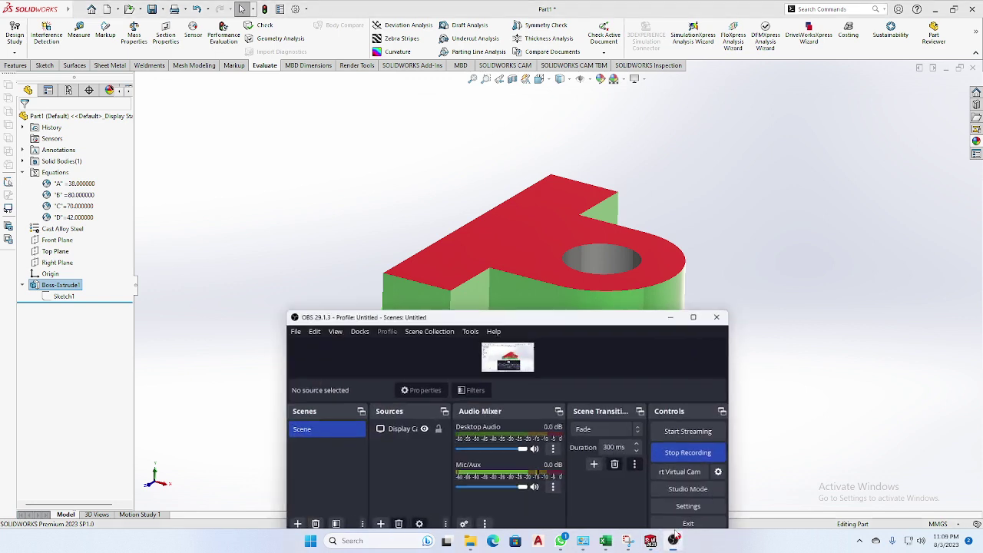